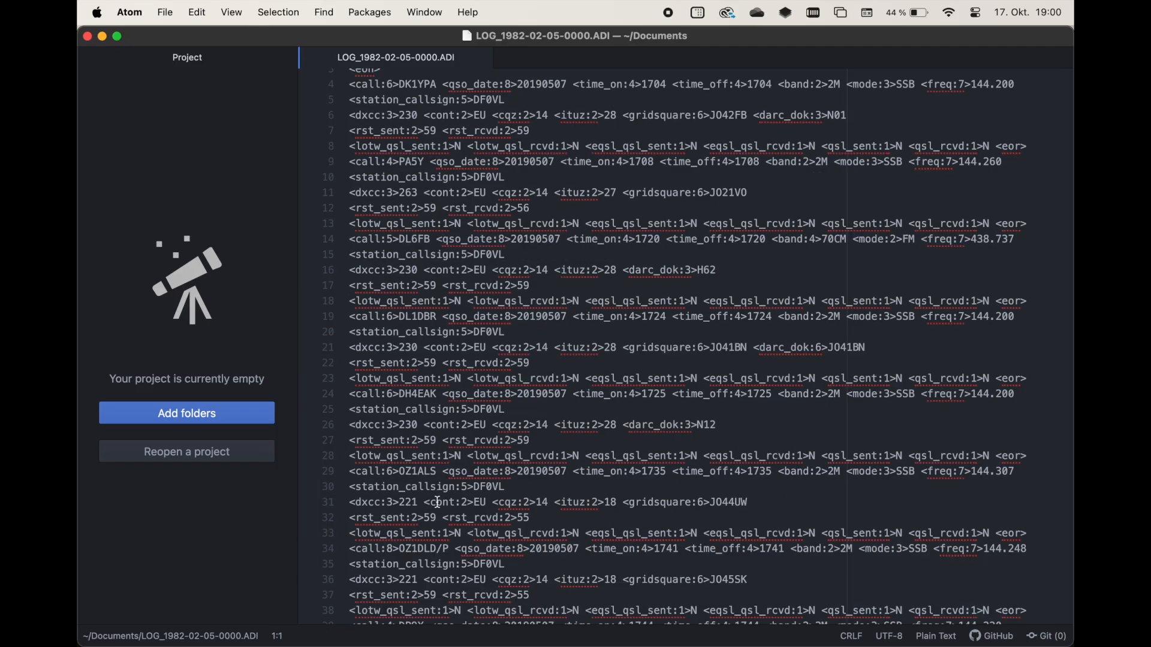
Search the ADI log file for "qso_date"
key(super+f)
text(qso_)
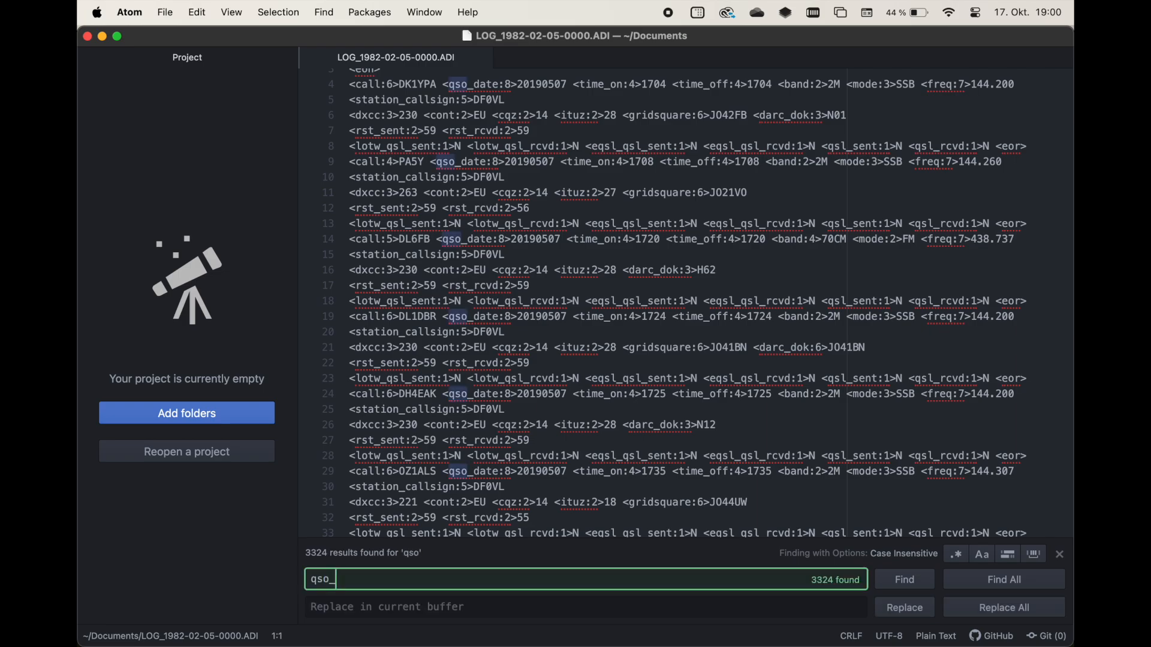
text(date)
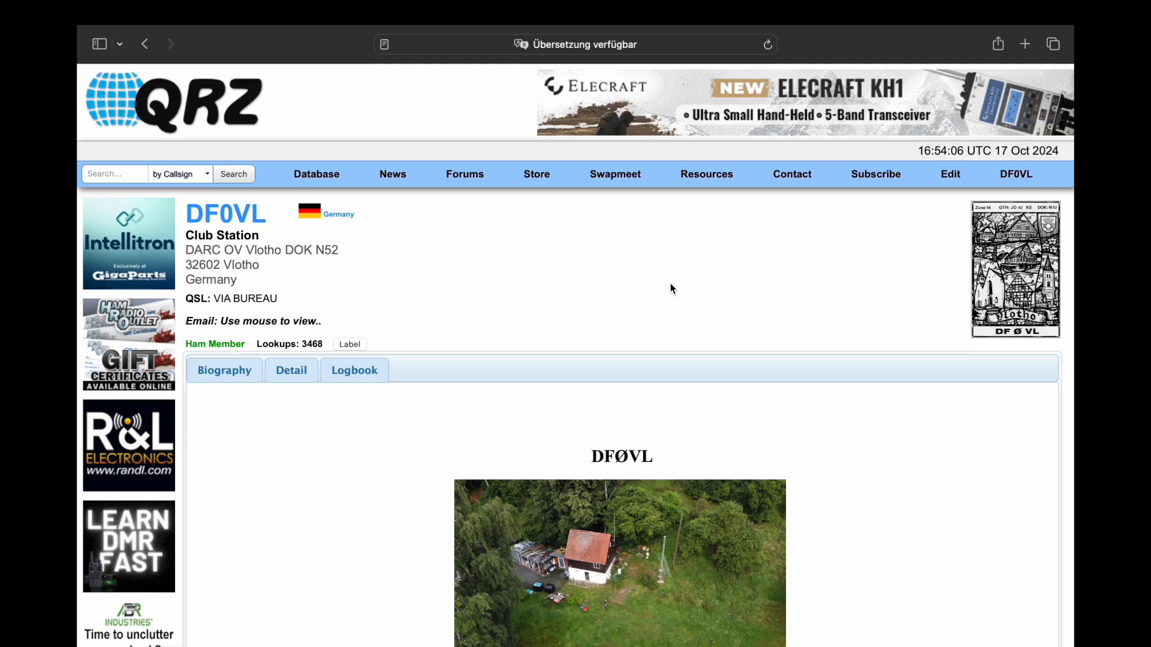
Look through the DF0VL club station's biography page on QRZ.com, including its diploma and fieldday sections
scroll(672, 289, down, 5)
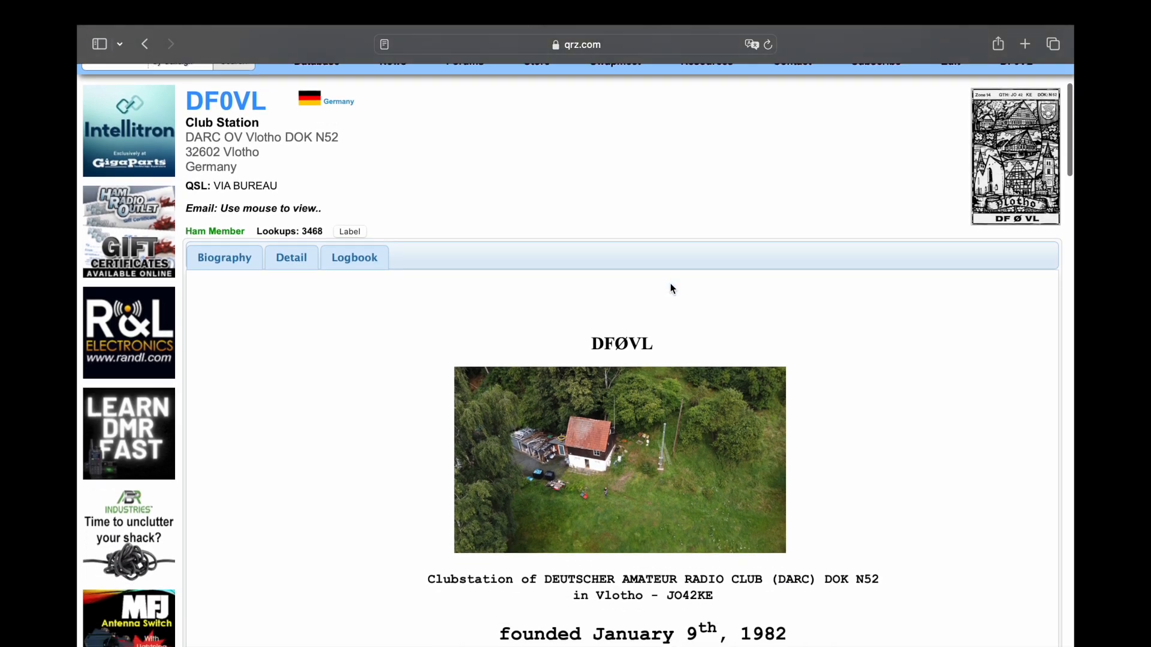
scroll(671, 289, down, 1)
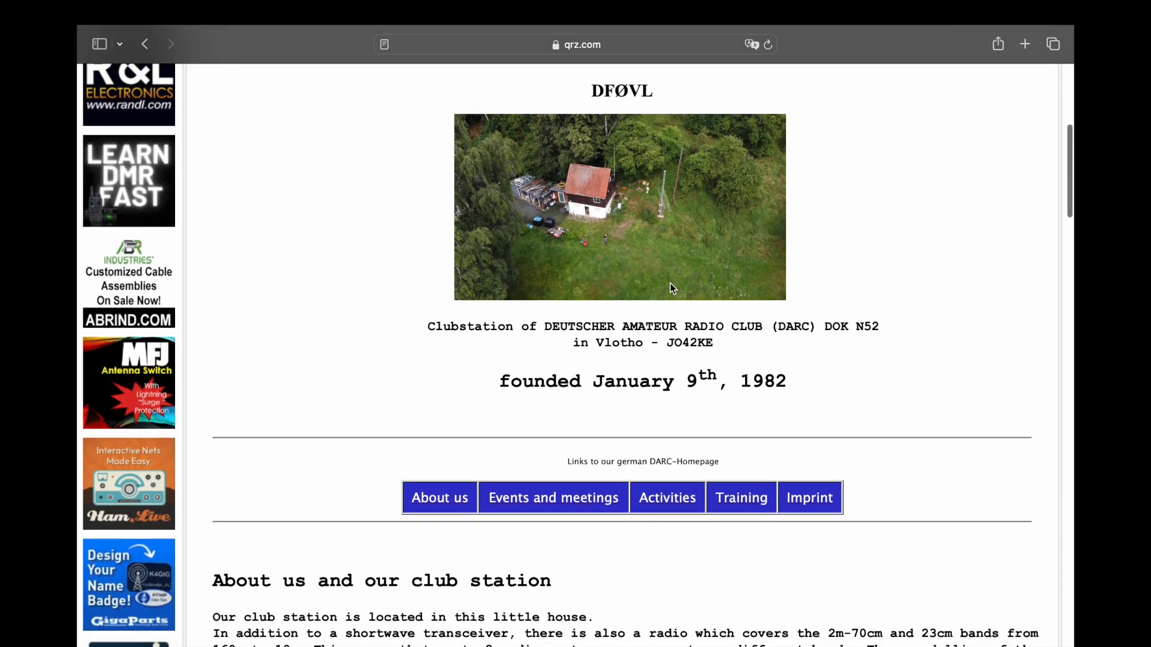
scroll(671, 289, down, 6)
scroll(671, 287, down, 10)
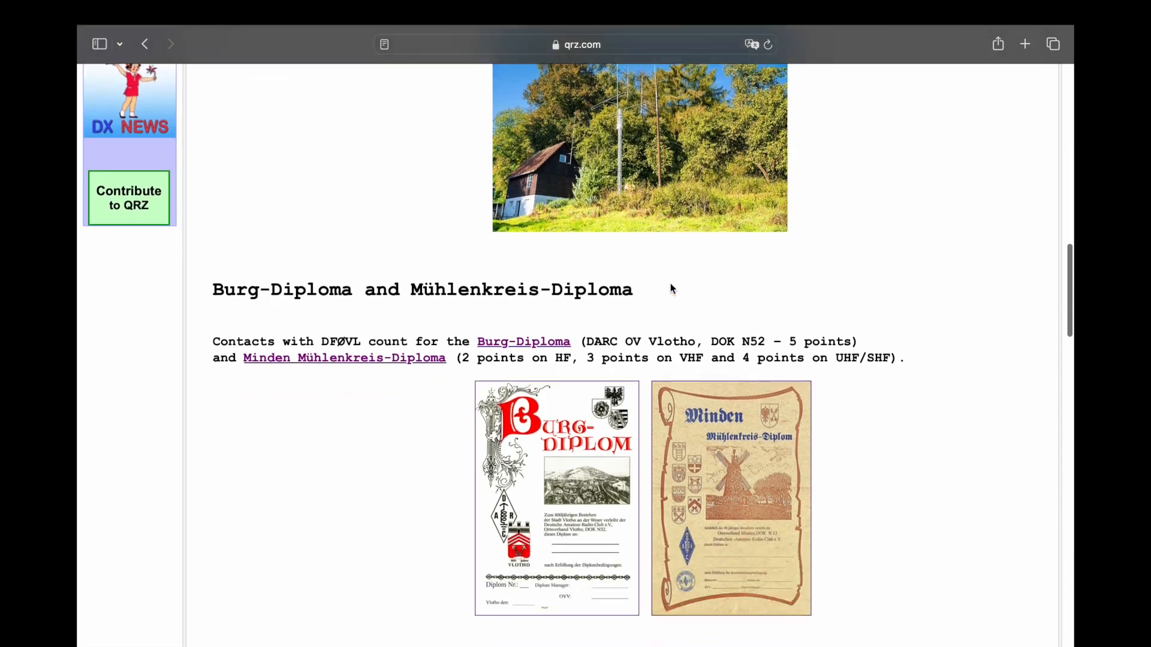
scroll(670, 285, down, 5)
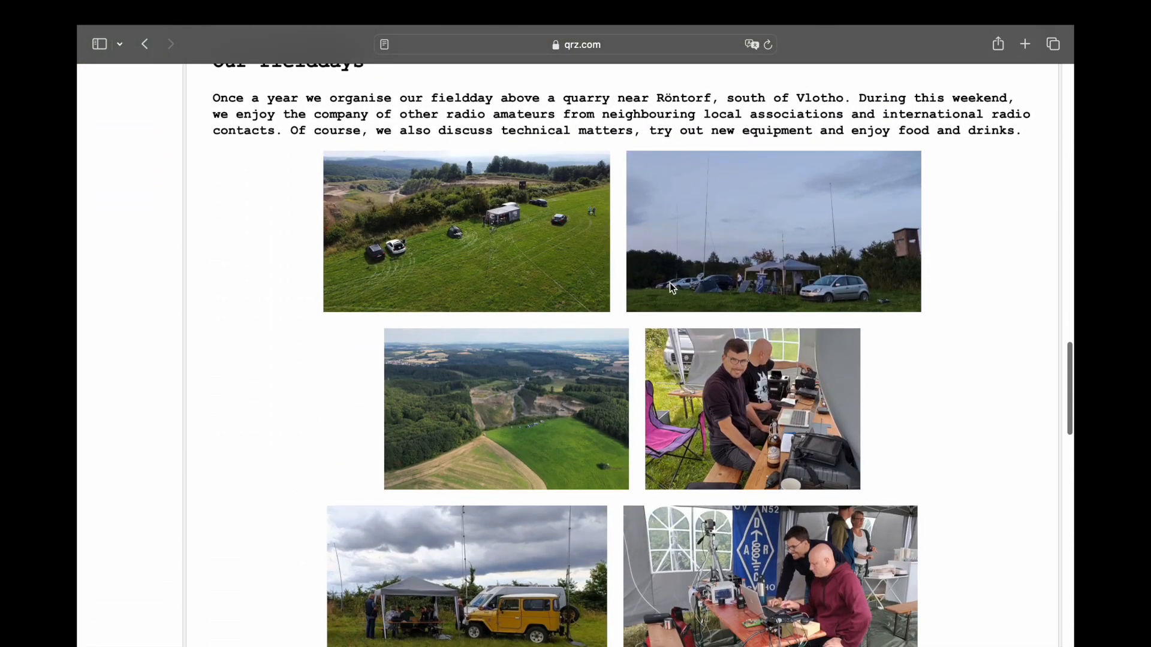
scroll(671, 283, up, 20)
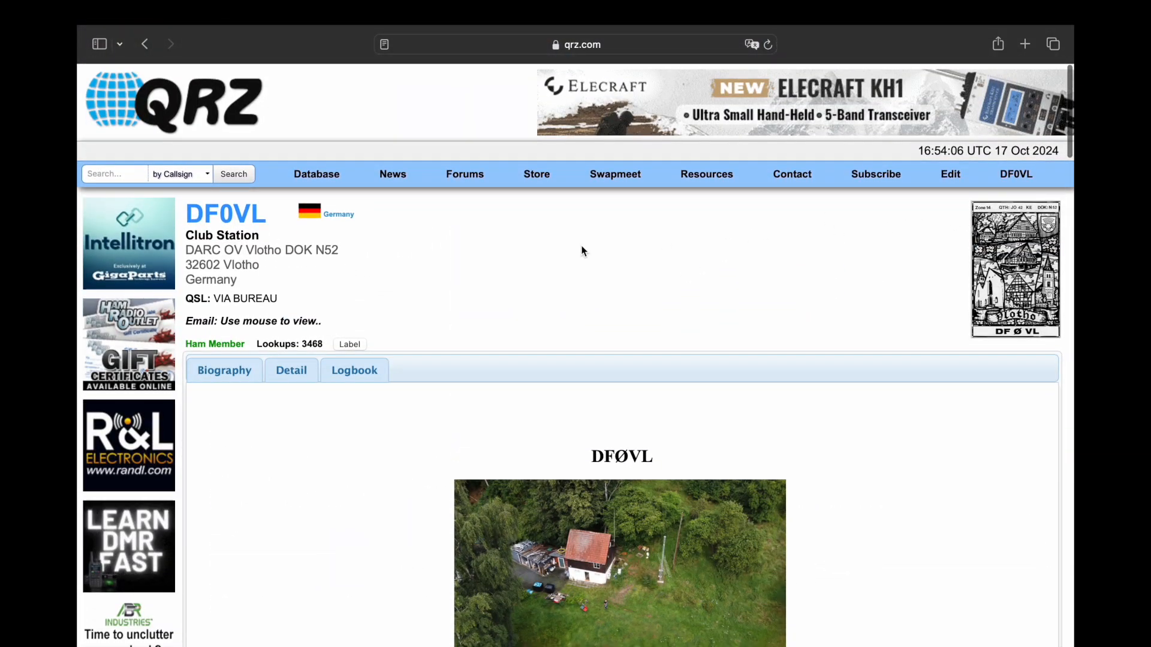
View the logbook section of the DF0VL profile and open the station's own QRZ logbook
click(362, 372)
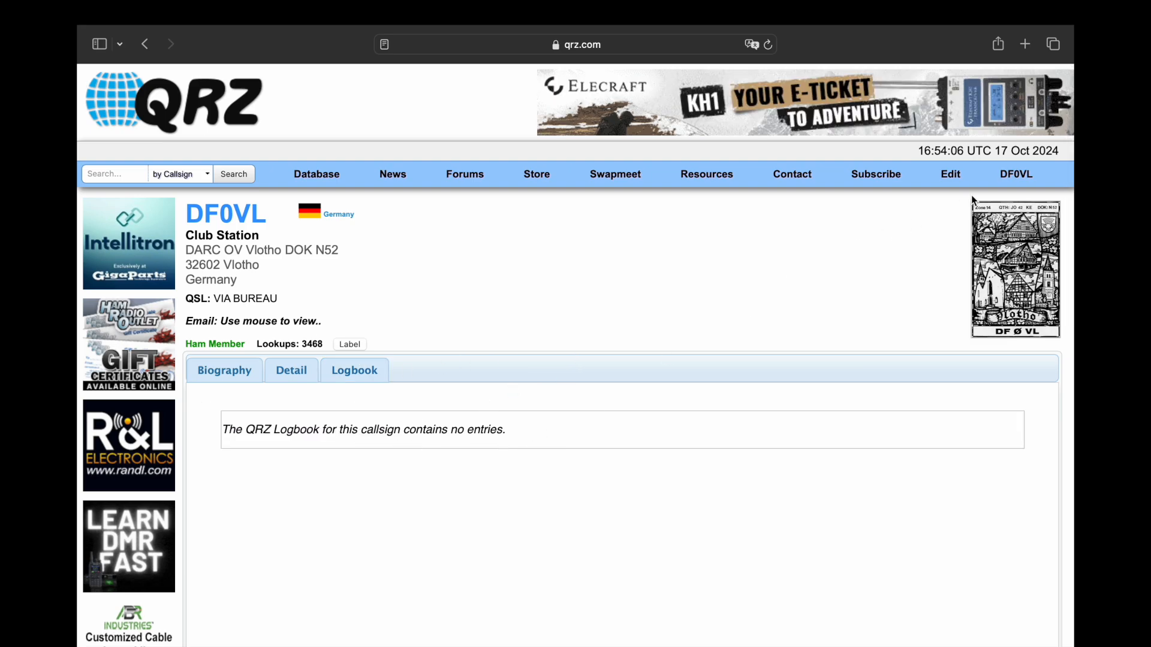
mouse_move(1016, 175)
click(917, 288)
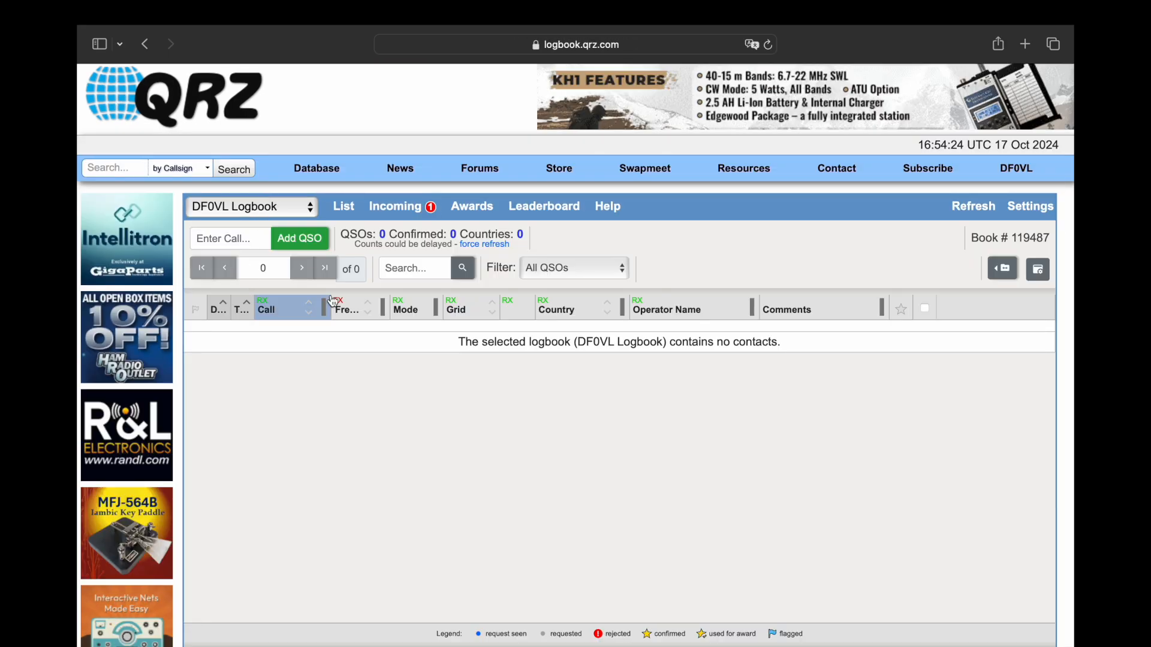
View the QRZ Operating Awards and expand the United States Award
click(483, 213)
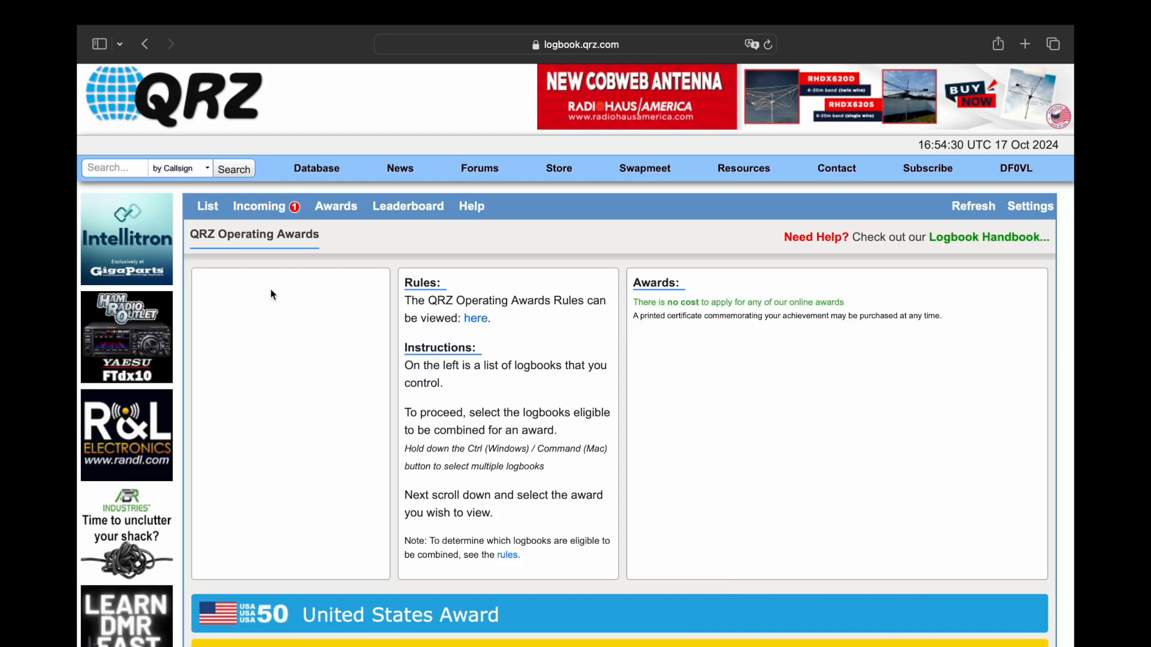
scroll(271, 289, down, 5)
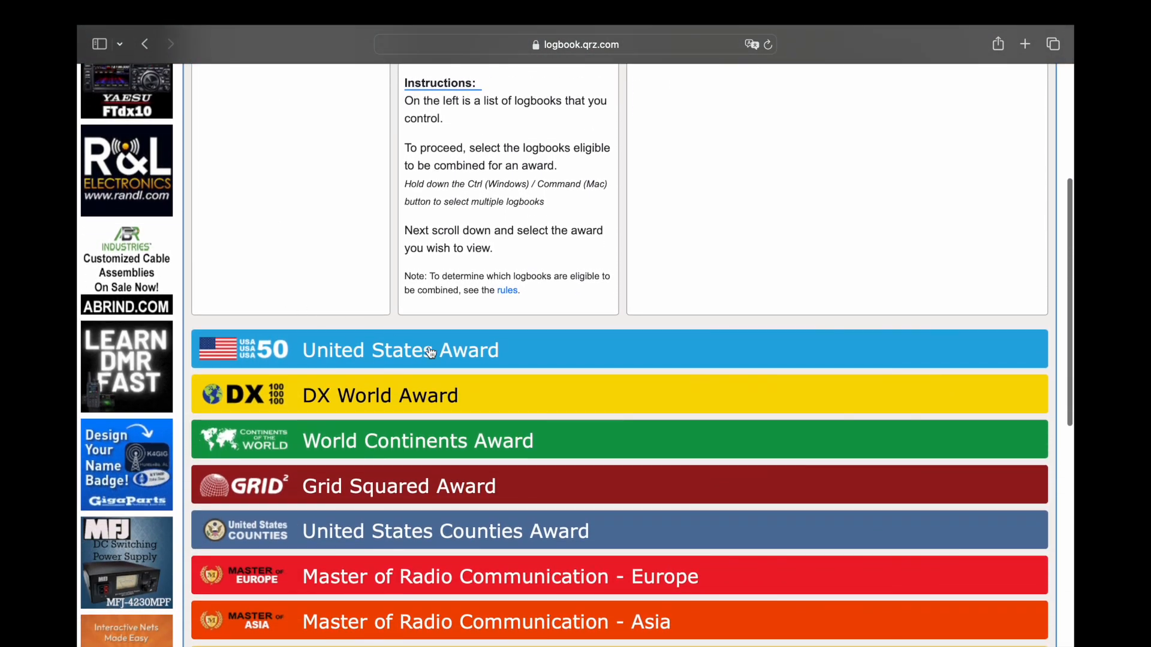
click(430, 353)
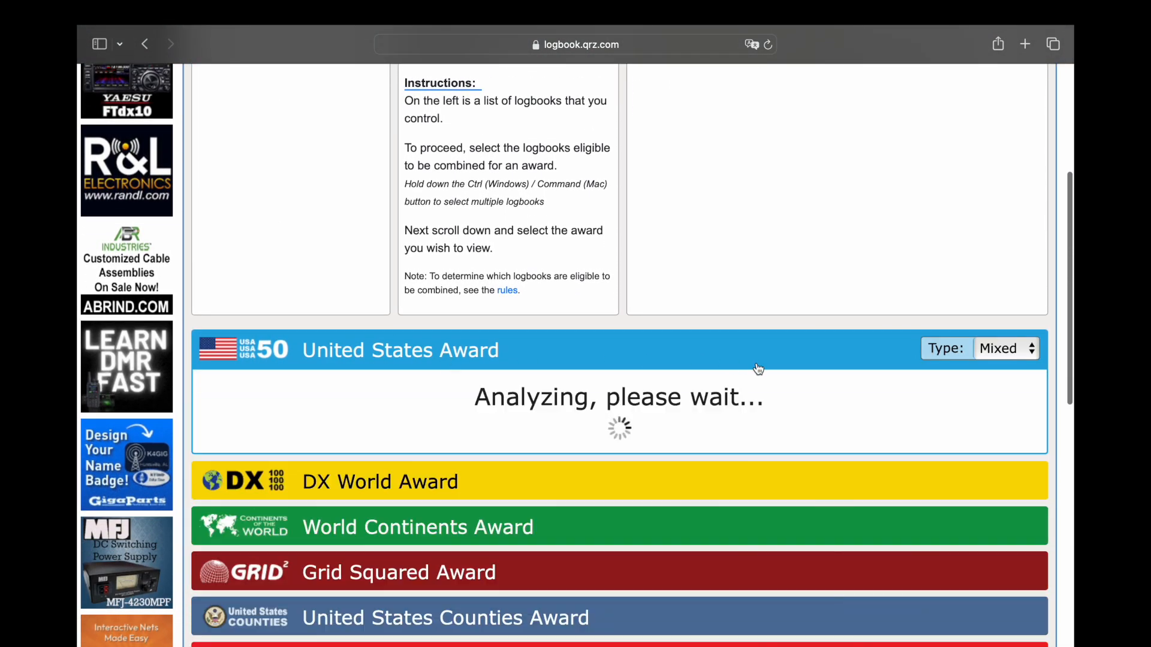
scroll(758, 370, down, 5)
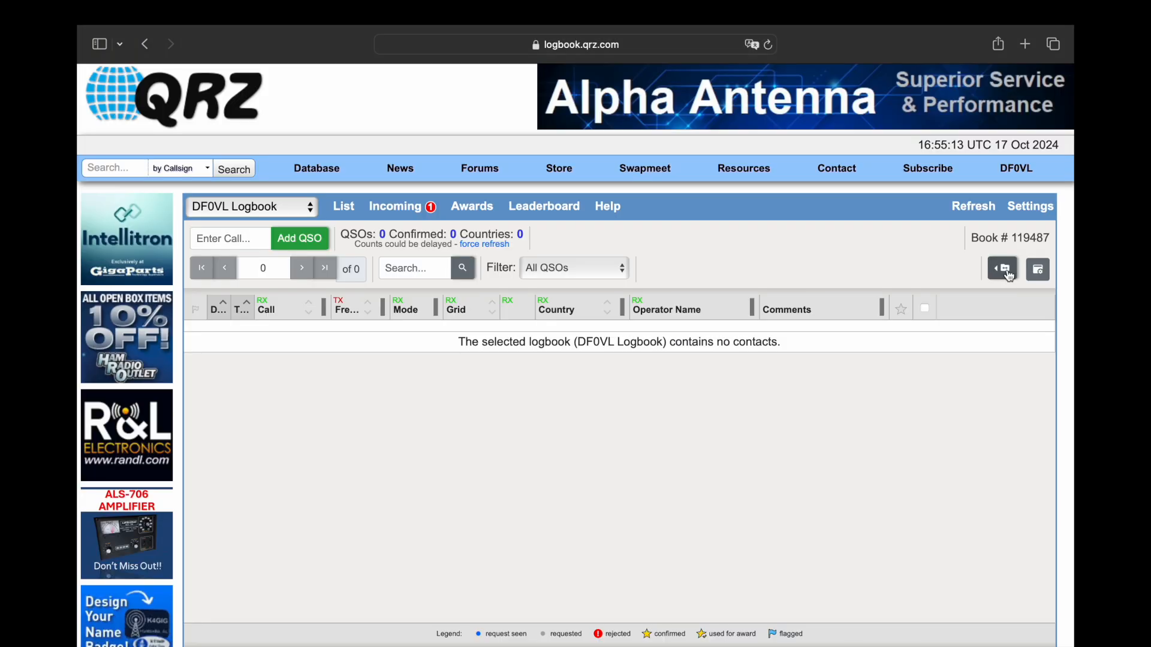
Import the file LOG_1982-02-05-0000.ADI from the Dokumente folder into the DF0VL Logbook
click(1009, 275)
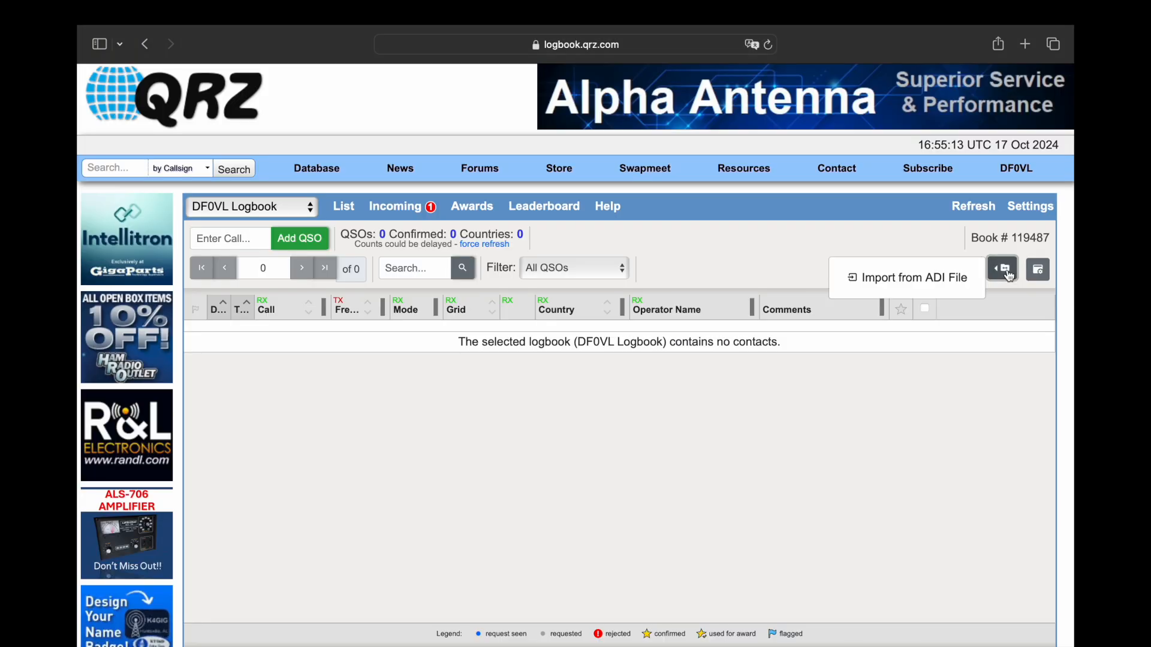
click(933, 280)
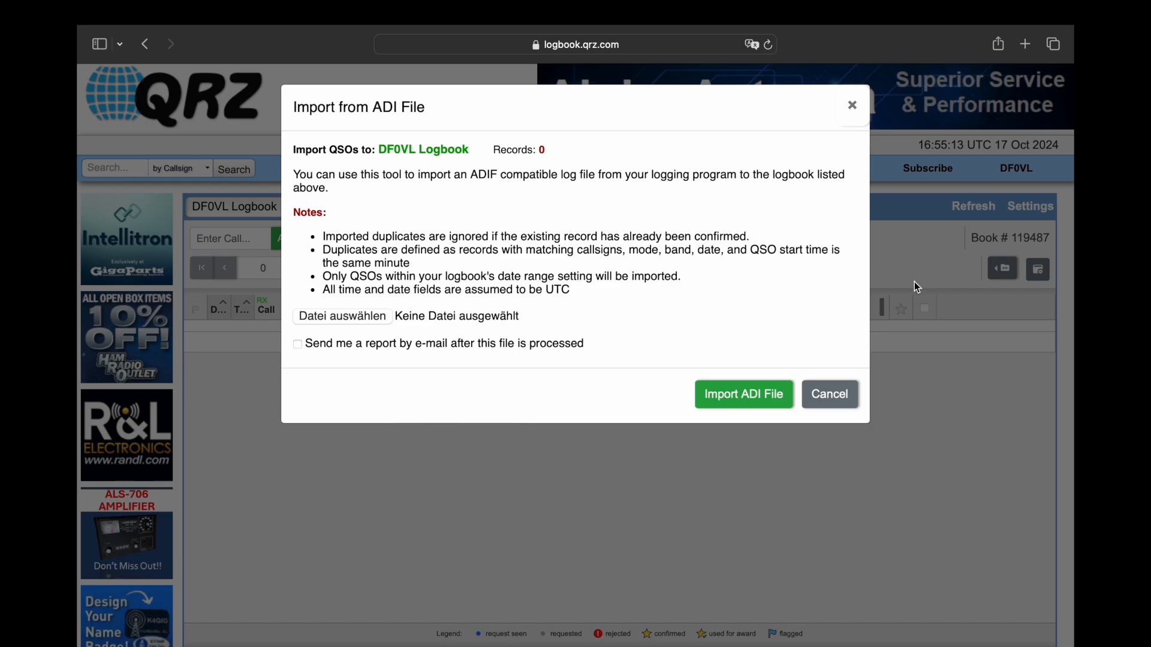
click(344, 318)
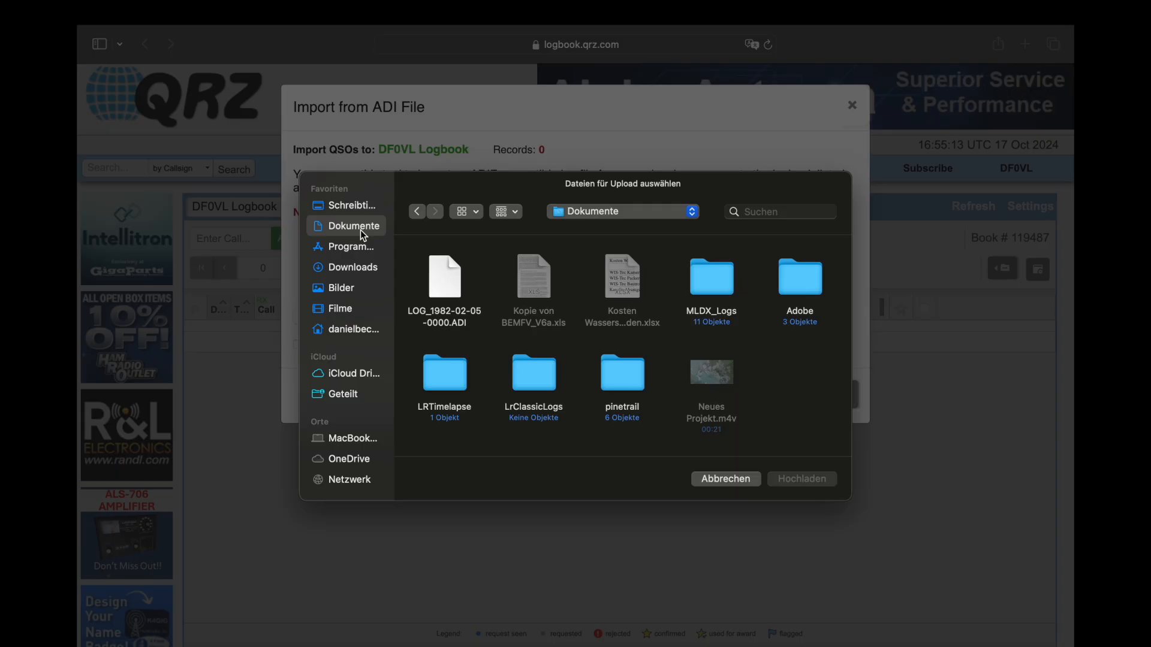
click(444, 280)
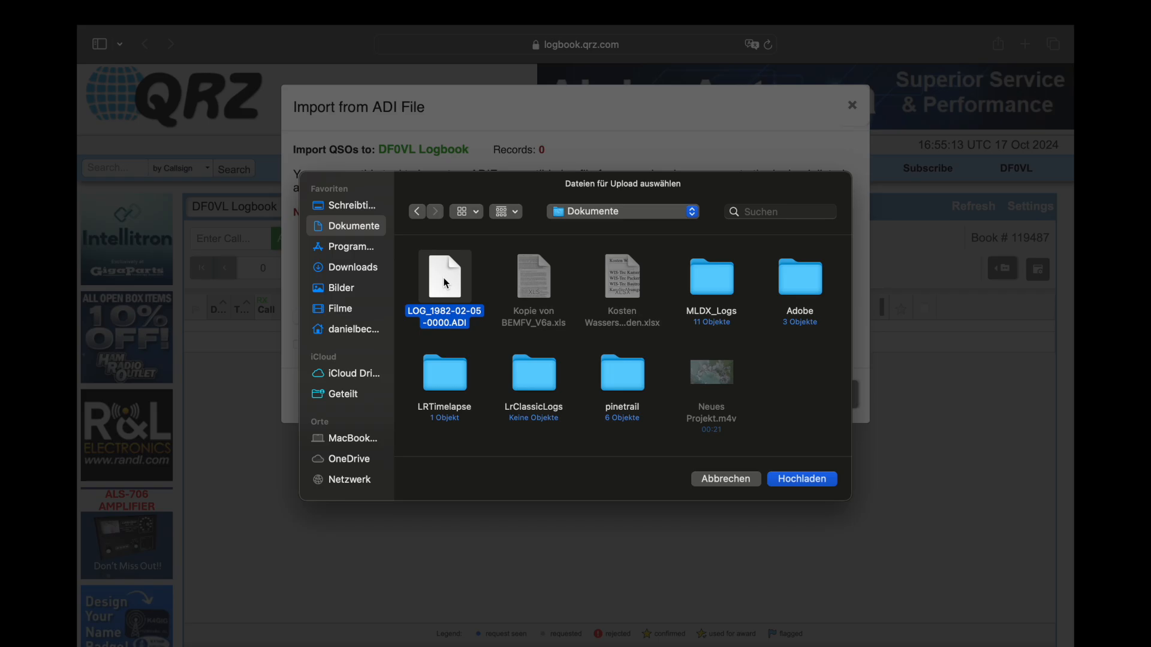
click(801, 478)
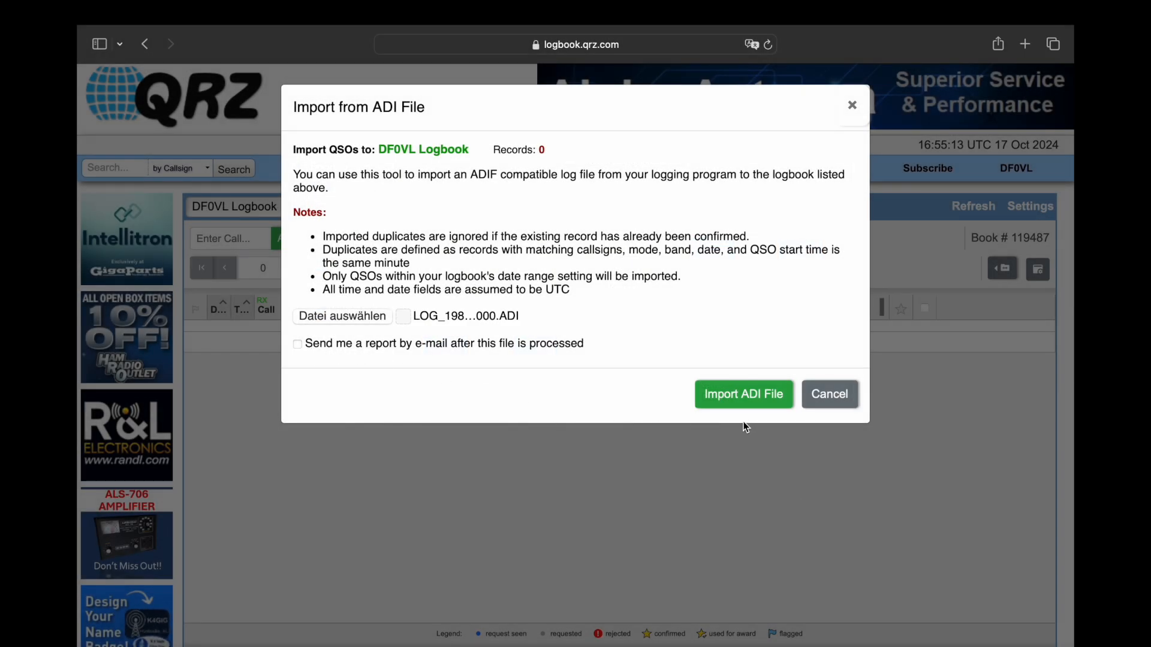
click(758, 404)
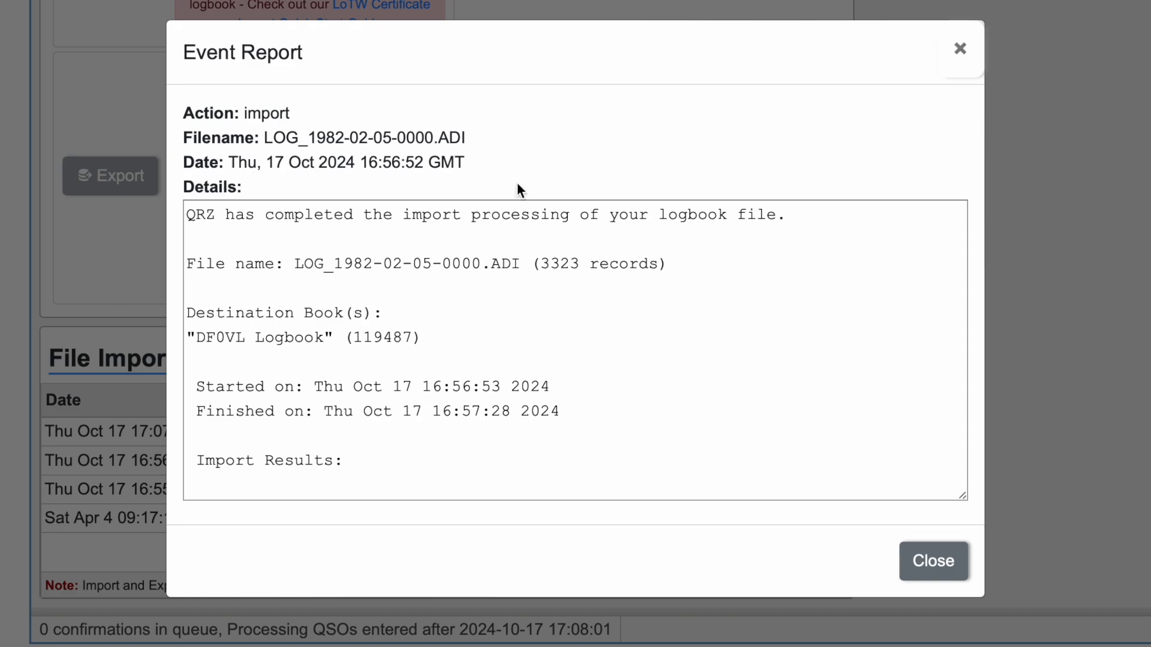
Examine the import event report for LOG_1982-02-05-0000.ADI, checking which records caused errors and why
scroll(483, 293, down, 2)
scroll(483, 292, down, 8)
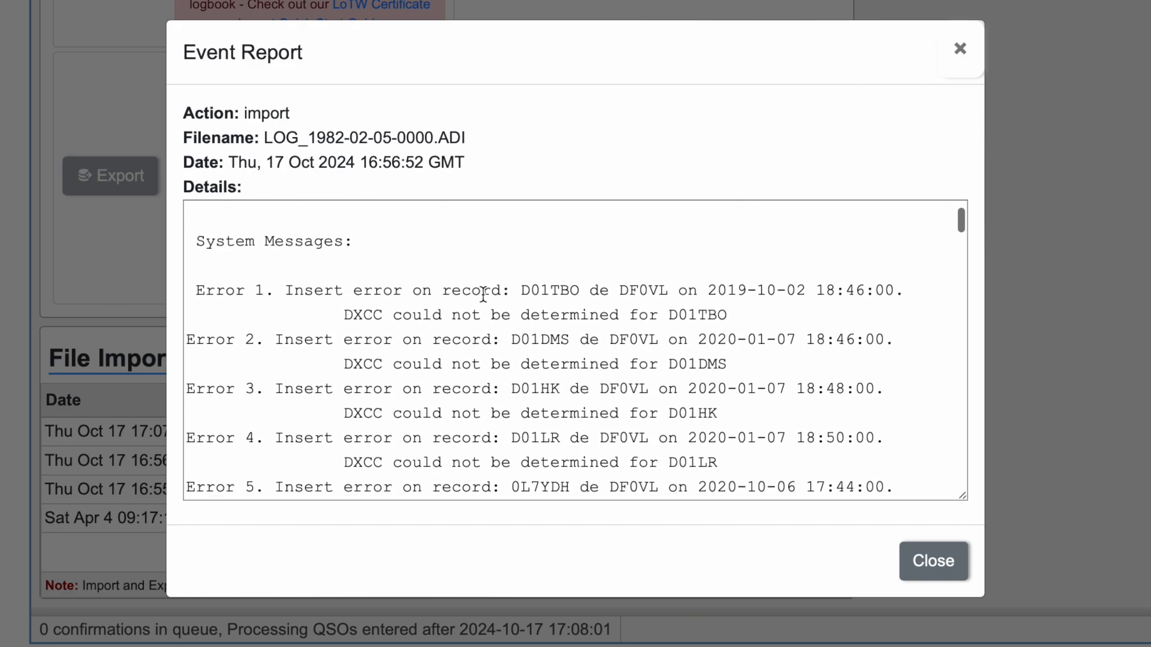
drag(521, 253, 552, 253)
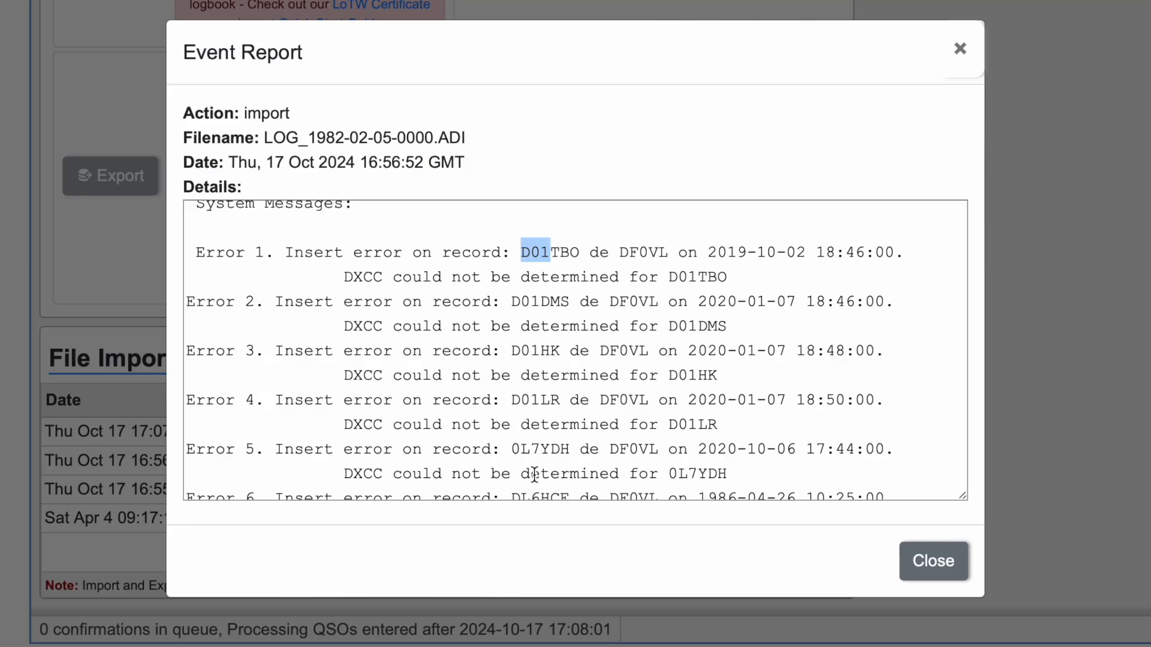
scroll(537, 441, down, 5)
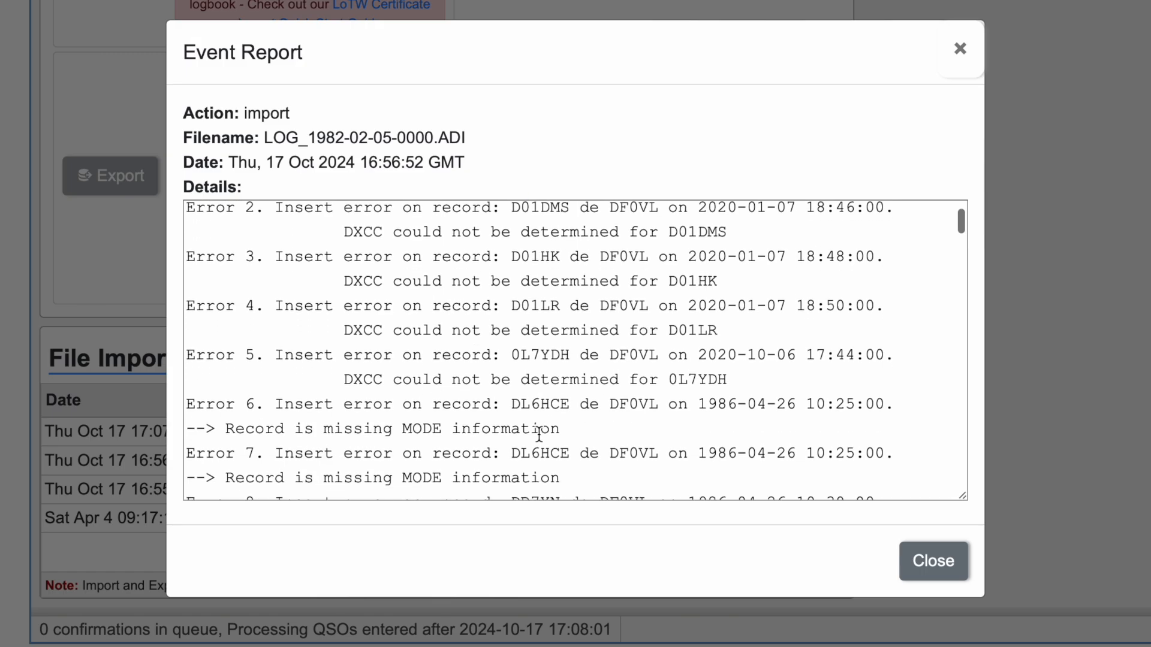
scroll(539, 434, down, 10)
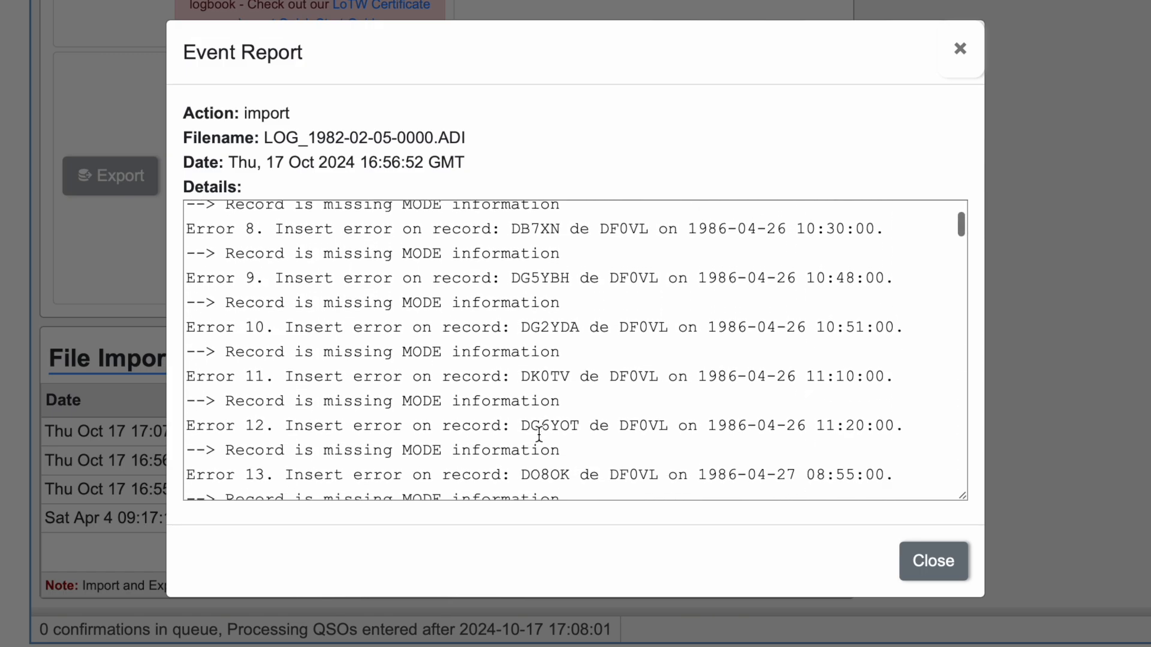
scroll(539, 434, down, 2)
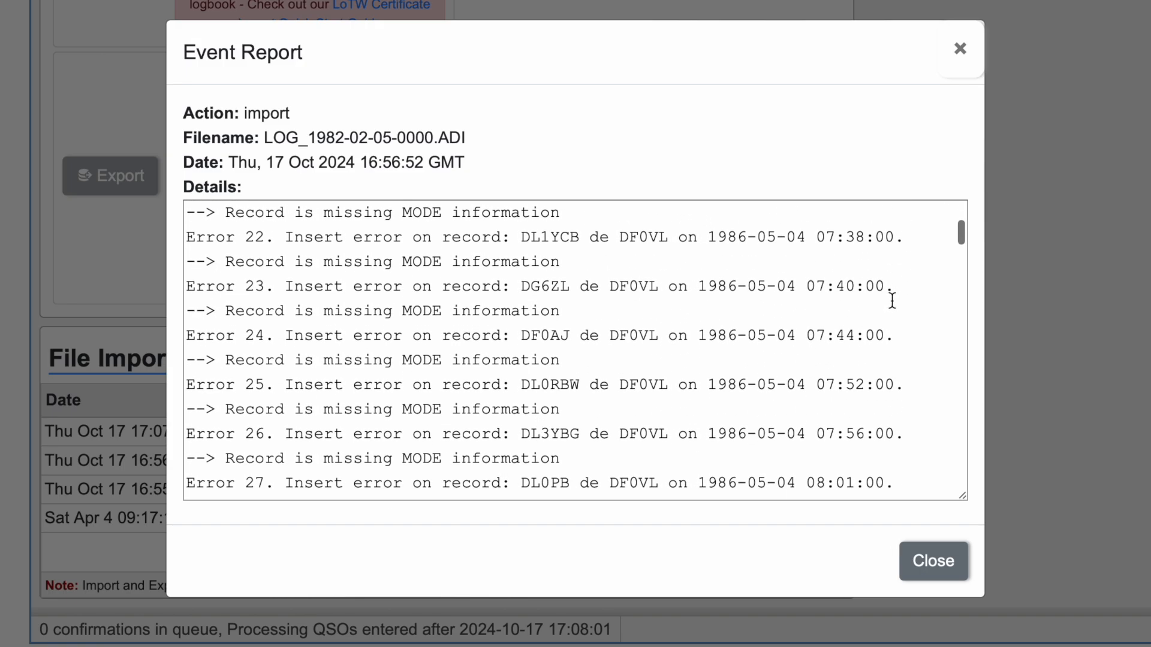
drag(958, 239, 942, 405)
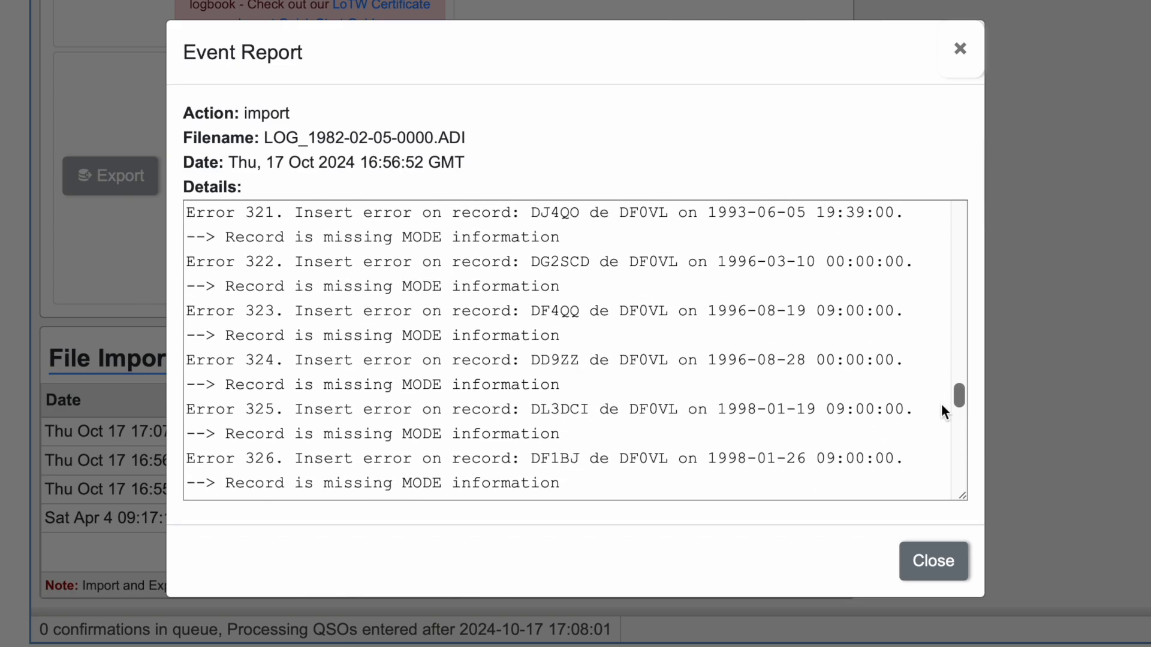
drag(942, 409, 943, 498)
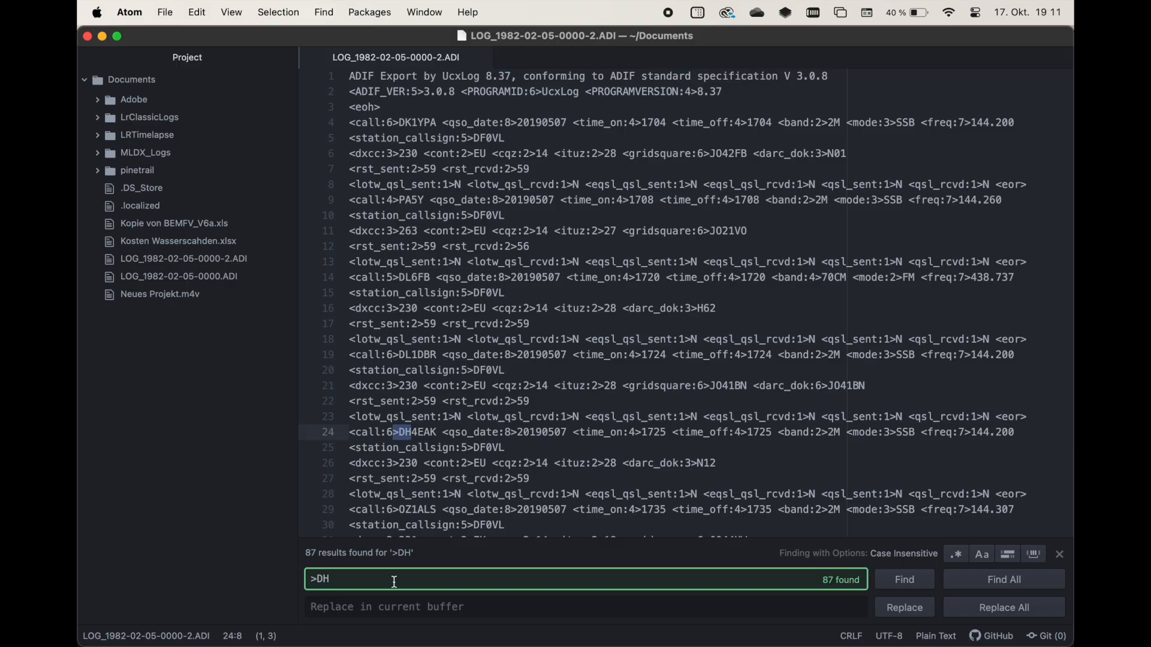
key(BackSpace)
text(O)
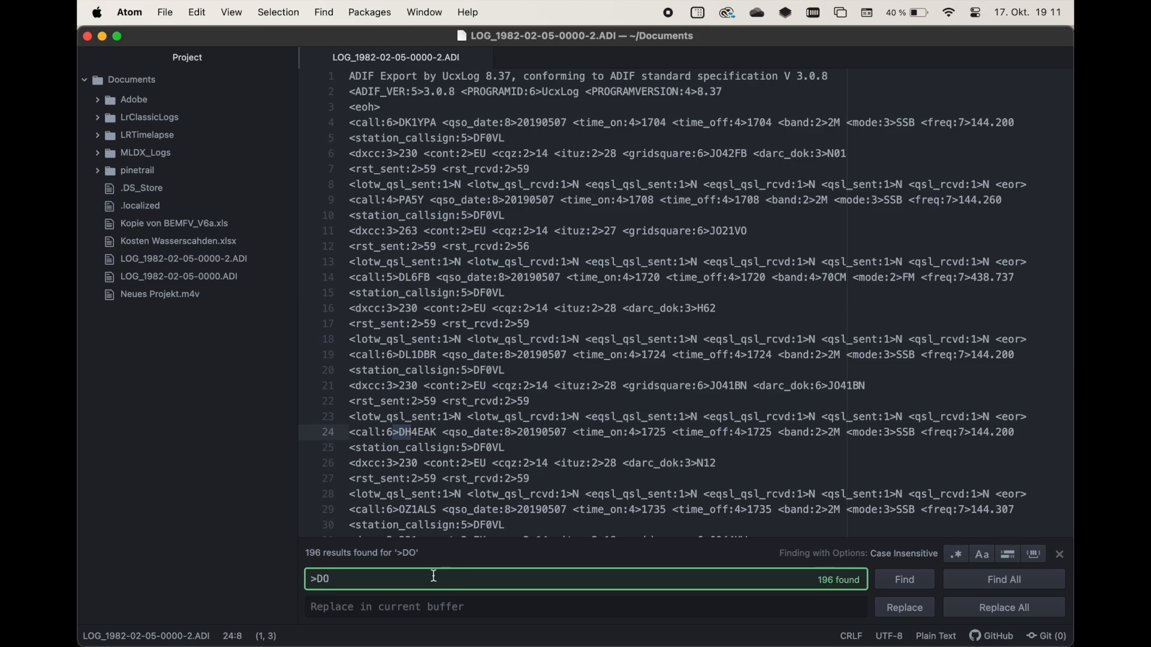
key(BackSpace)
text(0)
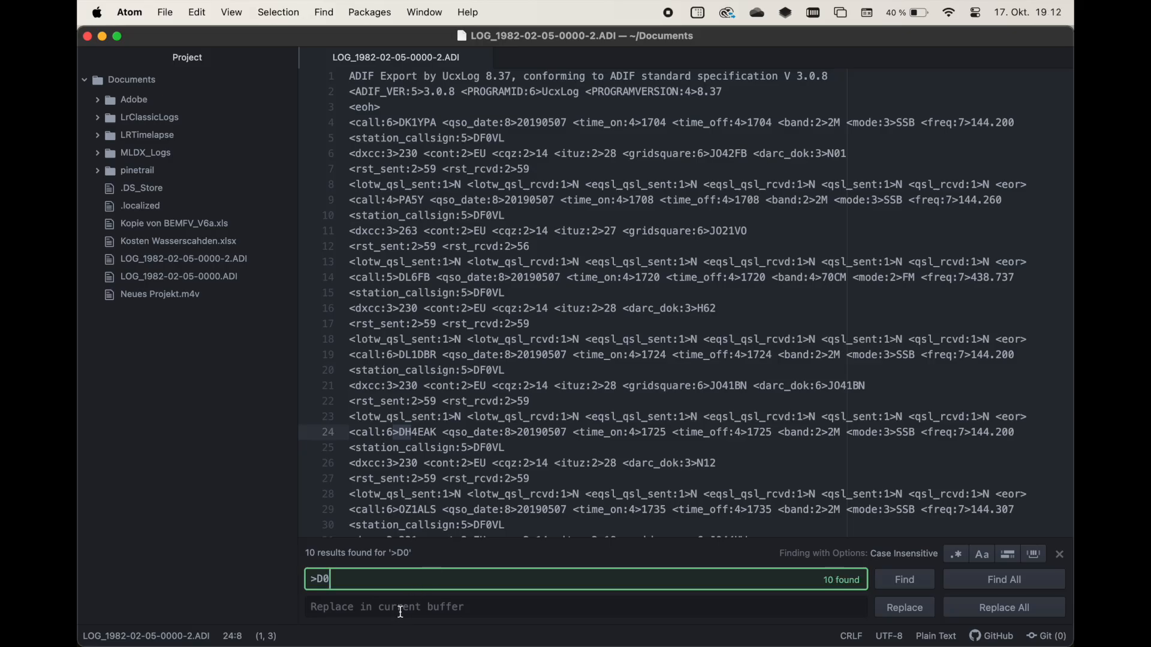
Copy the search term ">D0" into the replacement text
drag(380, 580, 283, 585)
key(super+c)
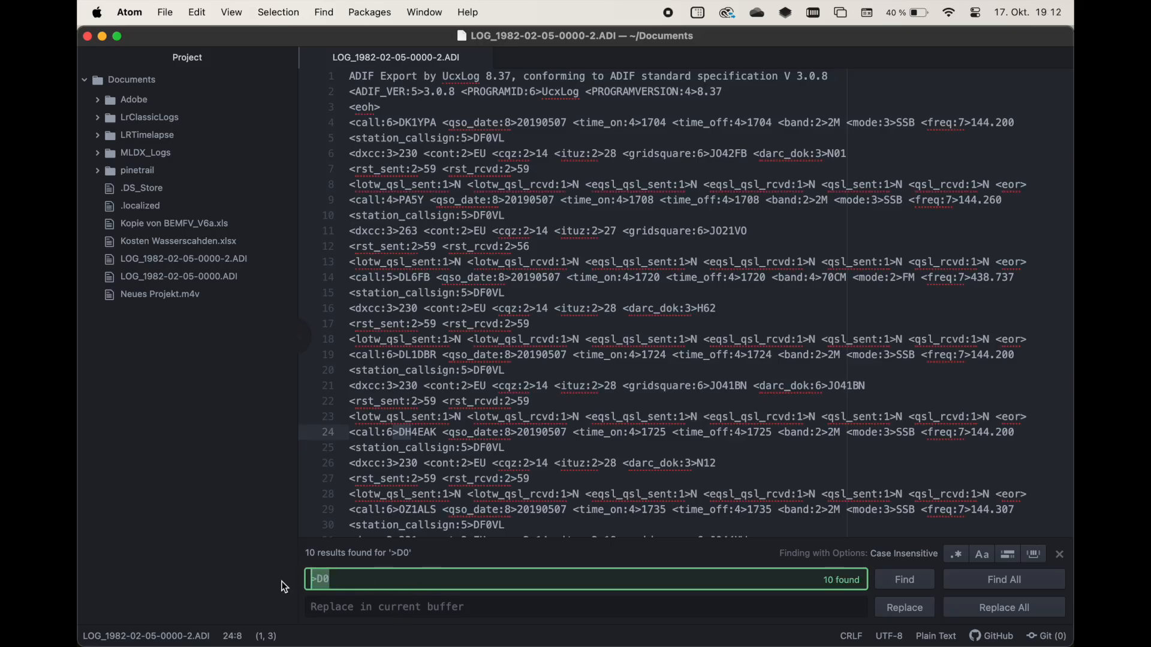
click(398, 608)
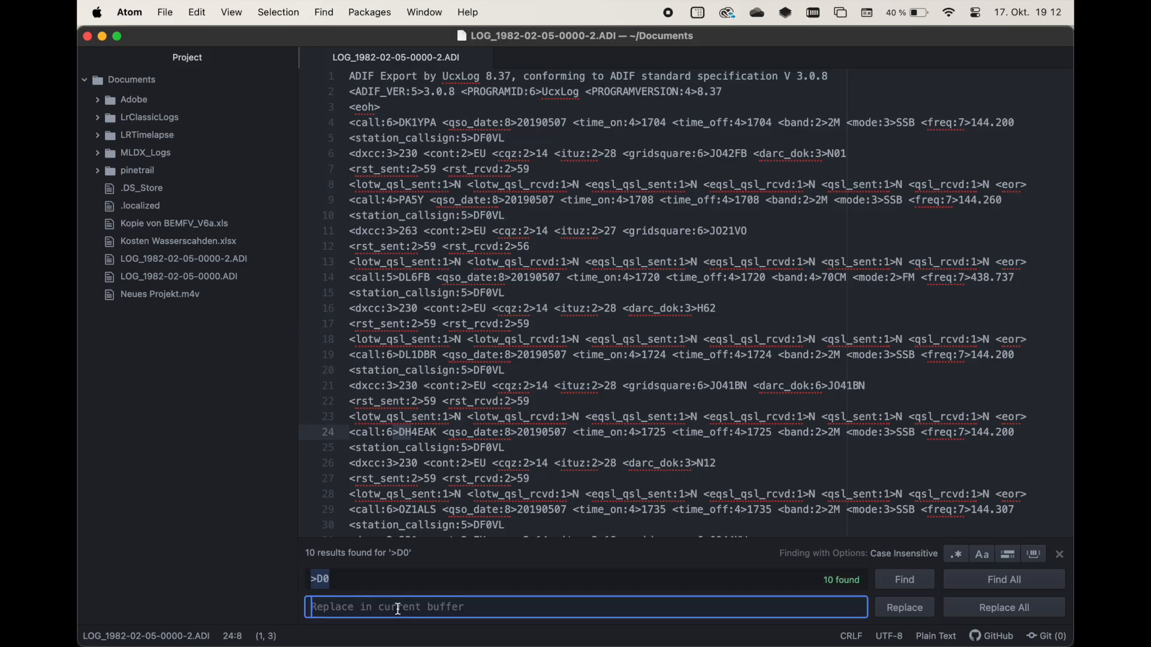
key(super+v)
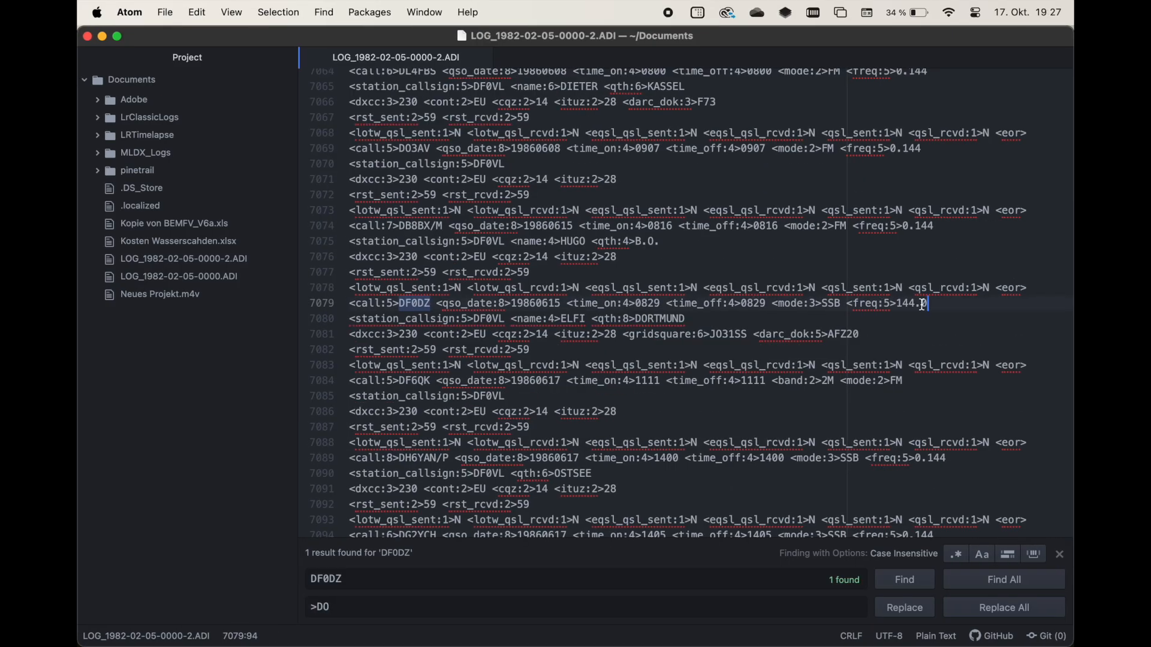
Replace every frequency value 0.144 in the log file with 144.000
drag(934, 228, 901, 231)
key(super+c)
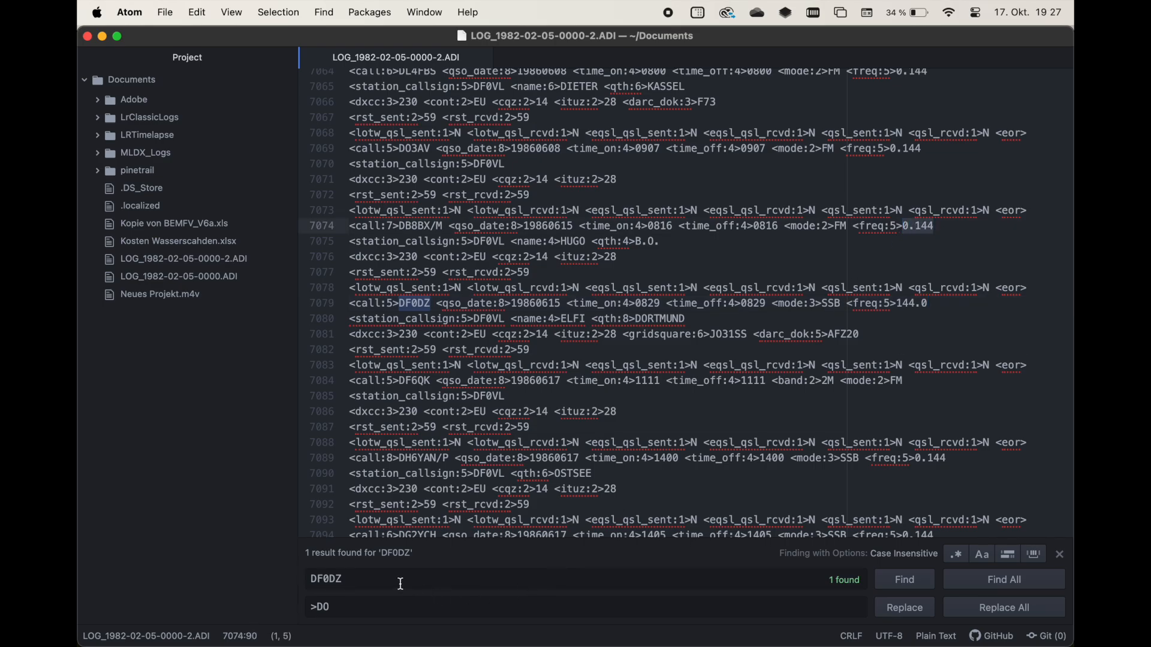
drag(399, 580, 282, 578)
key(super+v)
click(381, 606)
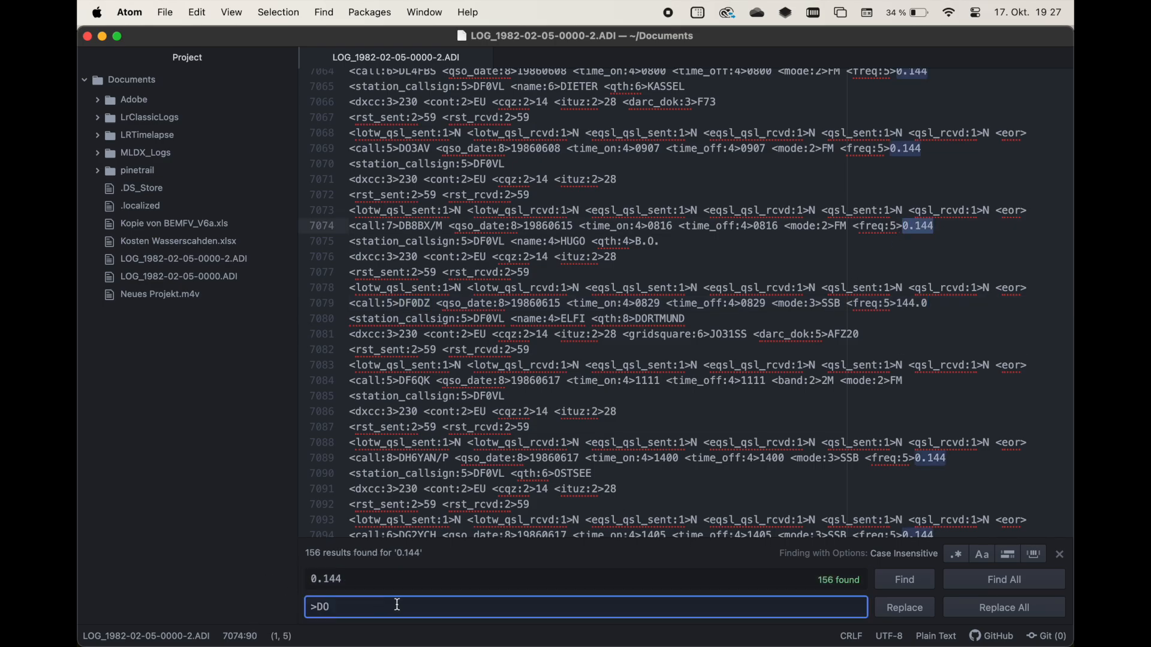
drag(398, 606, 289, 606)
text(144.000)
click(998, 610)
Replace every frequency value 0.145 in the log file with 145.000
click(358, 578)
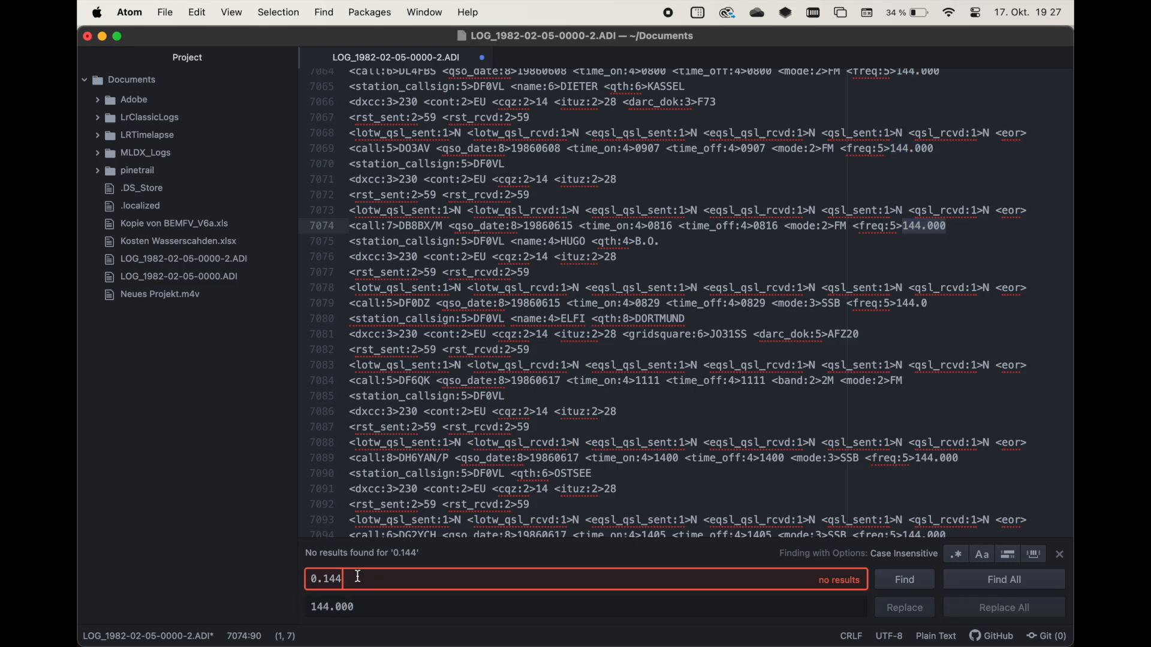
key(BackSpace)
text(5)
click(330, 607)
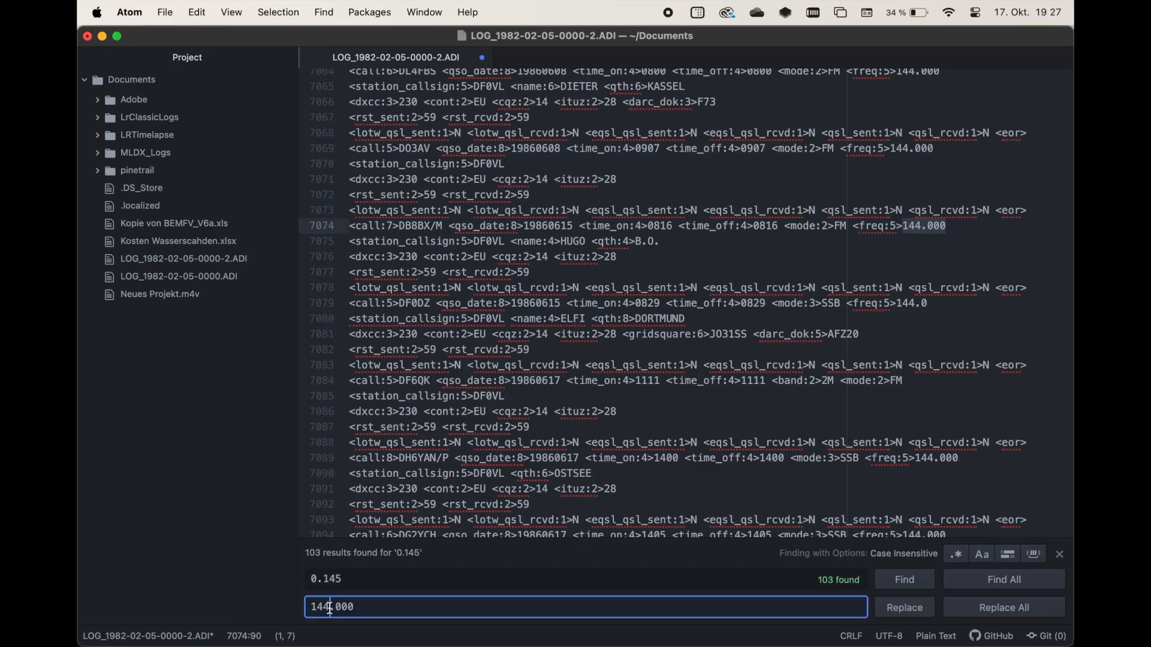
key(BackSpace)
text(5)
click(989, 611)
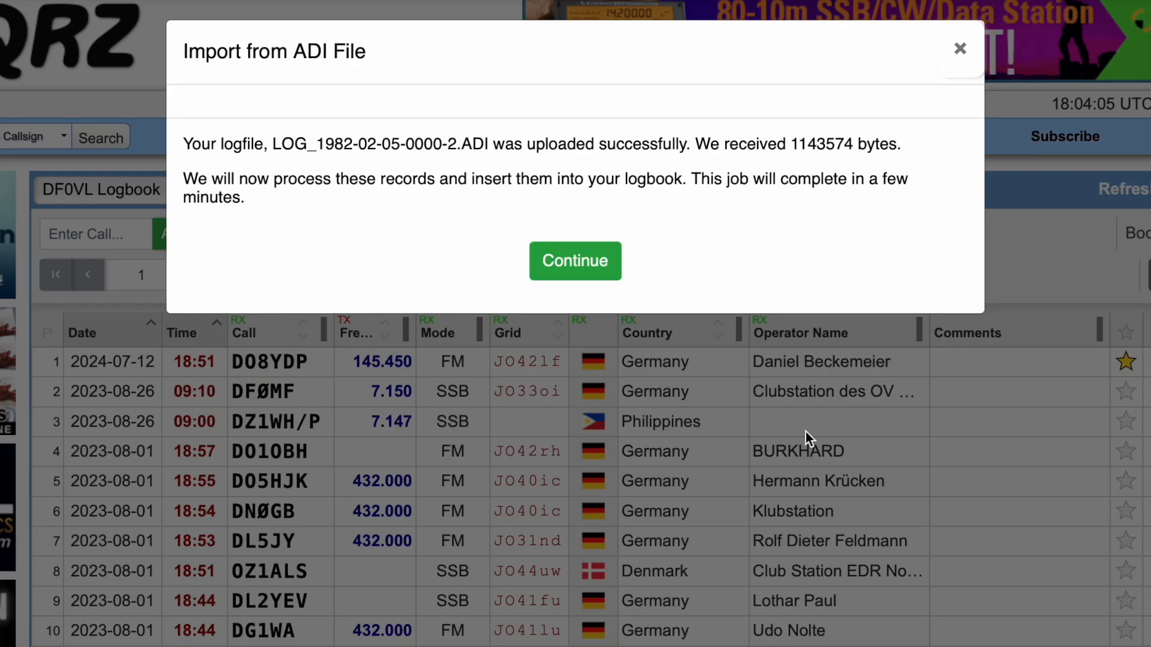
click(552, 262)
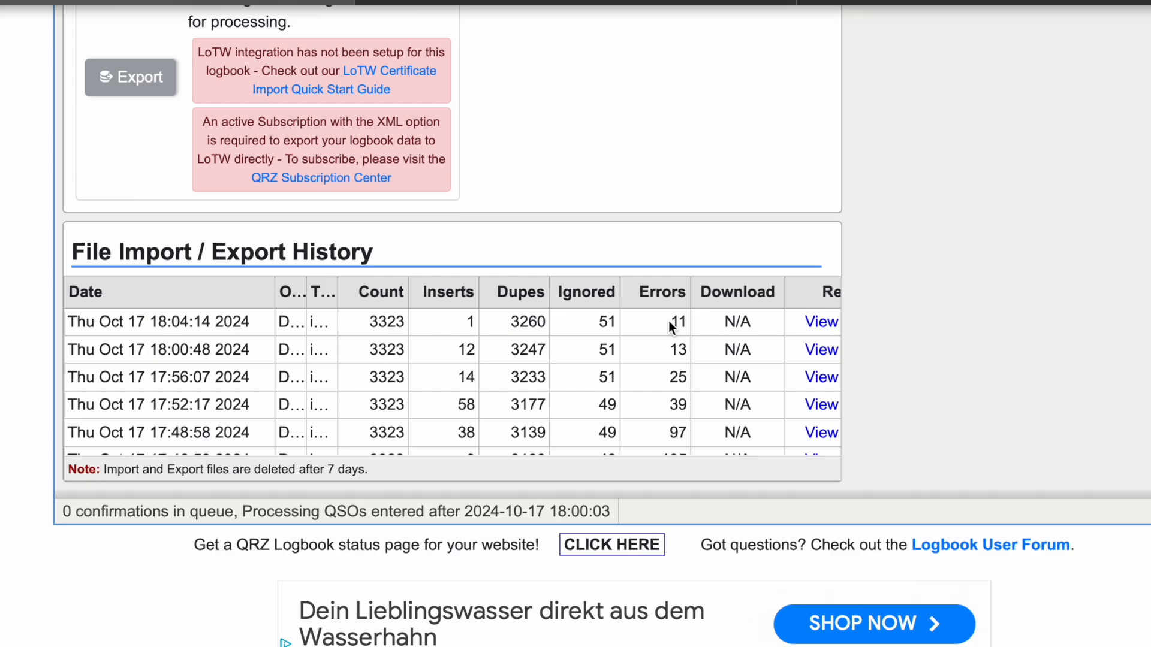
drag(670, 322, 689, 324)
scroll(690, 324, up, 15)
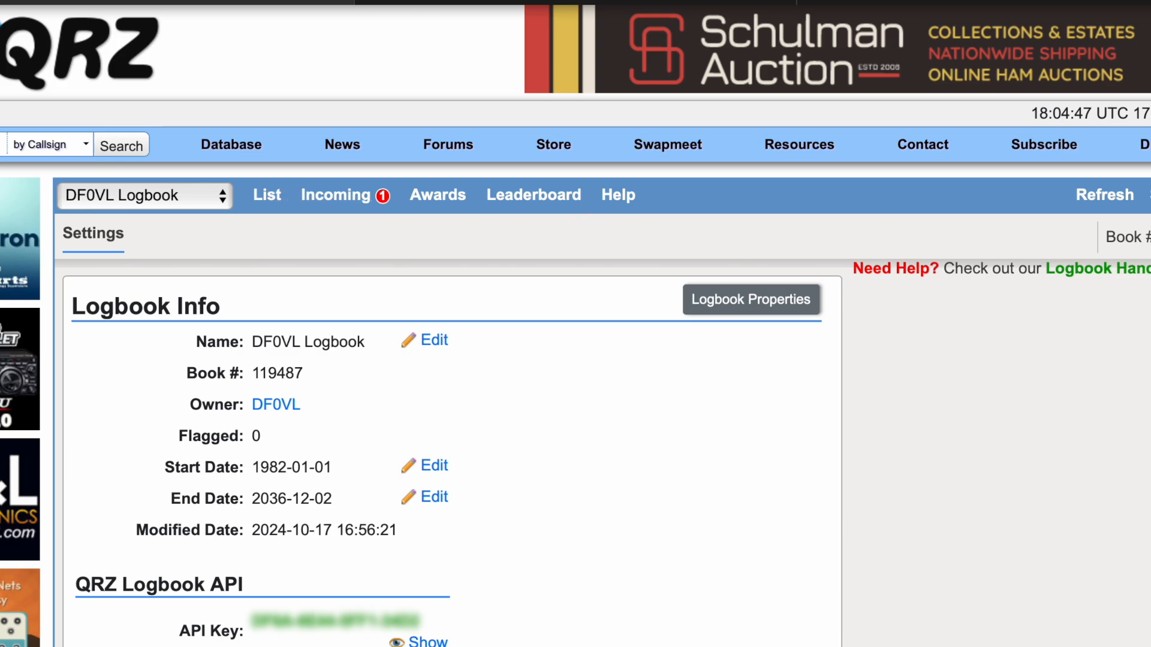
Return to the DF0VL logbook's contact list and filter it with Custom Filter 3
click(1040, 296)
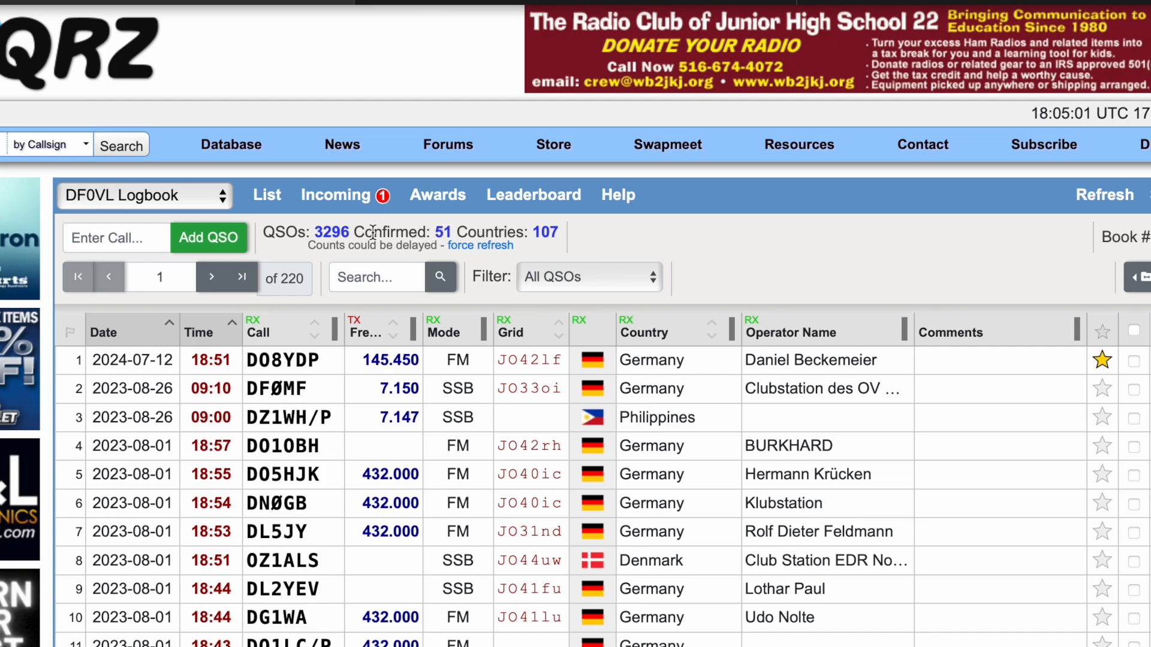
click(621, 283)
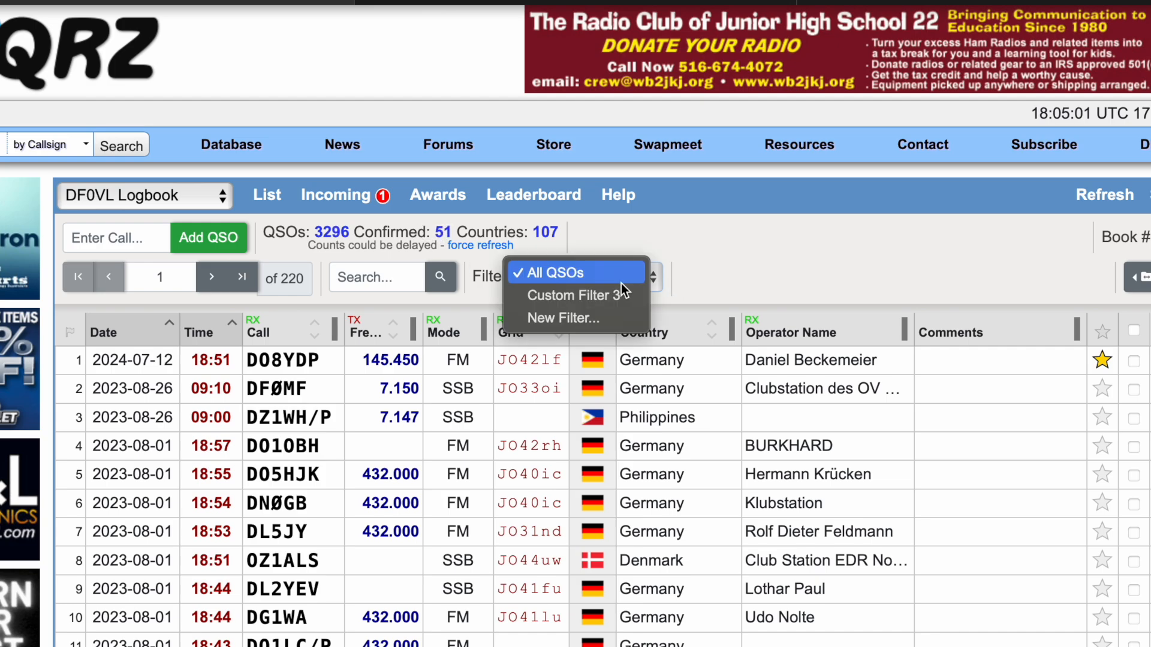
click(591, 300)
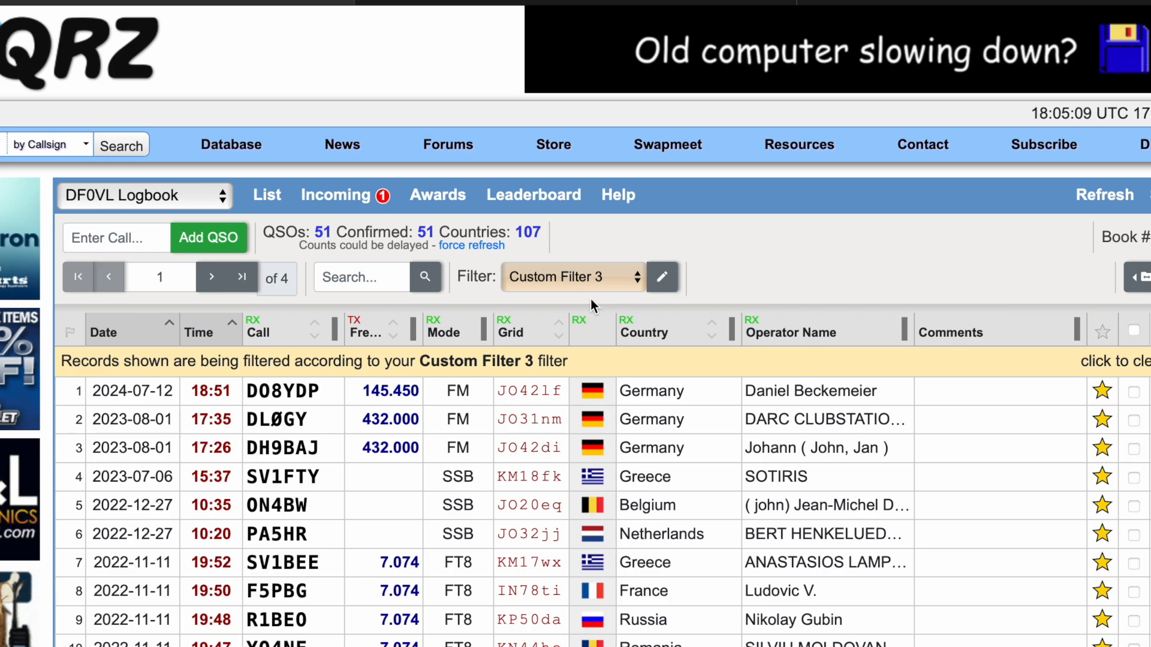
Review the filtered contacts on the first page and on the last page of the list, checking their dates and confirmations
scroll(530, 439, down, 7)
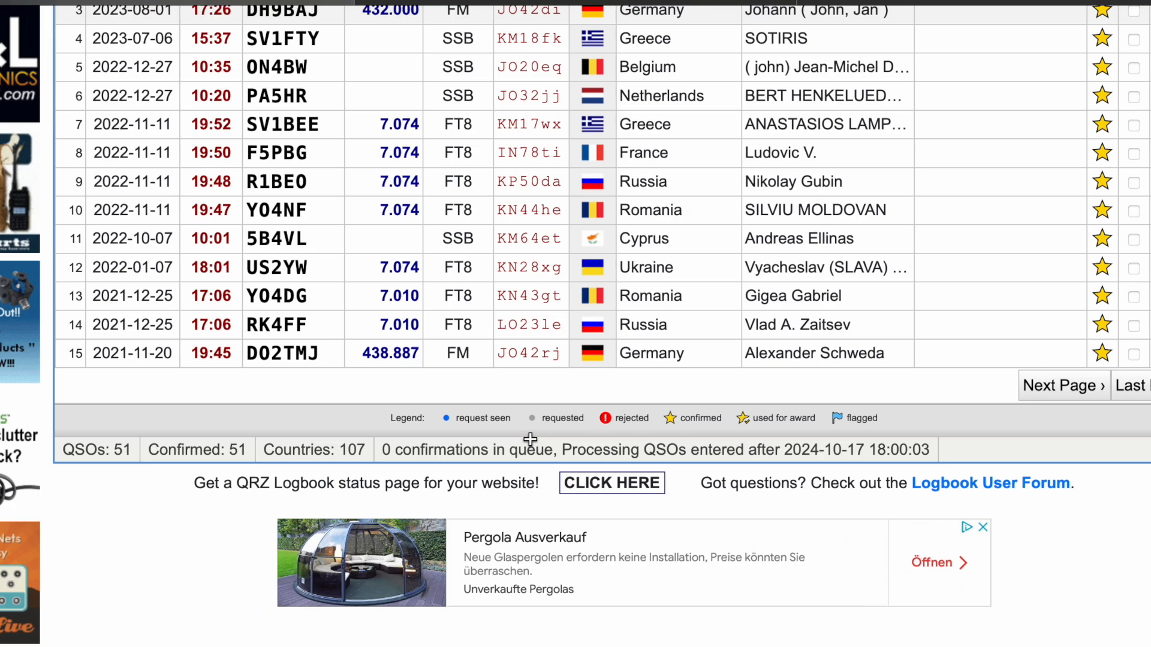
scroll(530, 439, down, 5)
scroll(530, 440, up, 4)
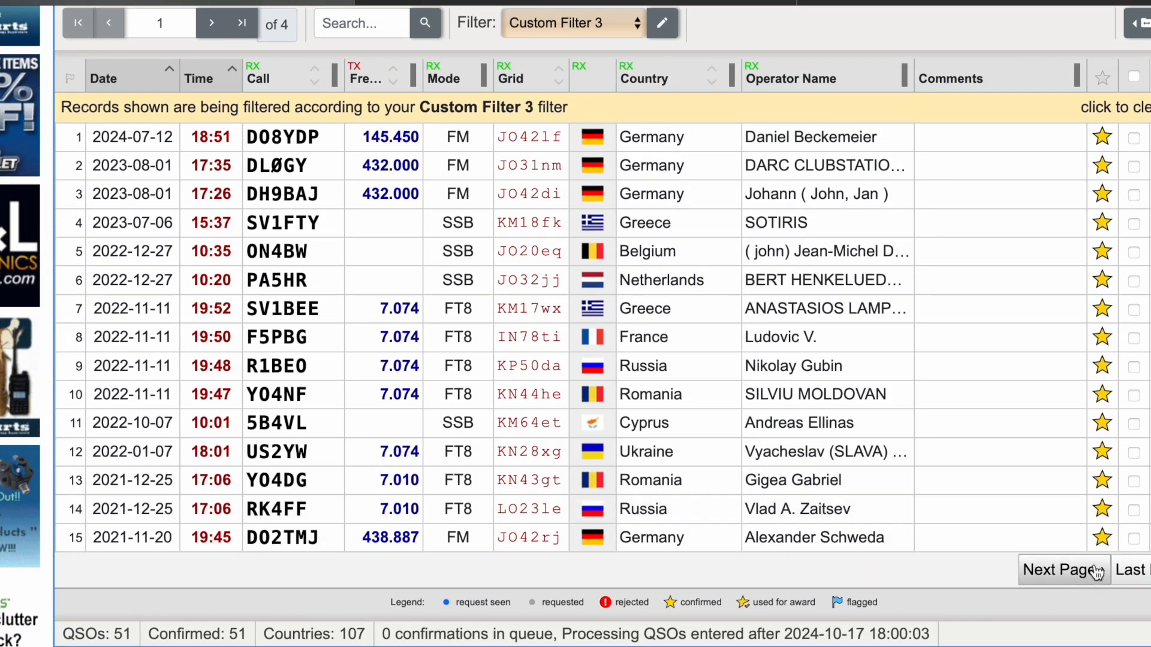
click(1131, 567)
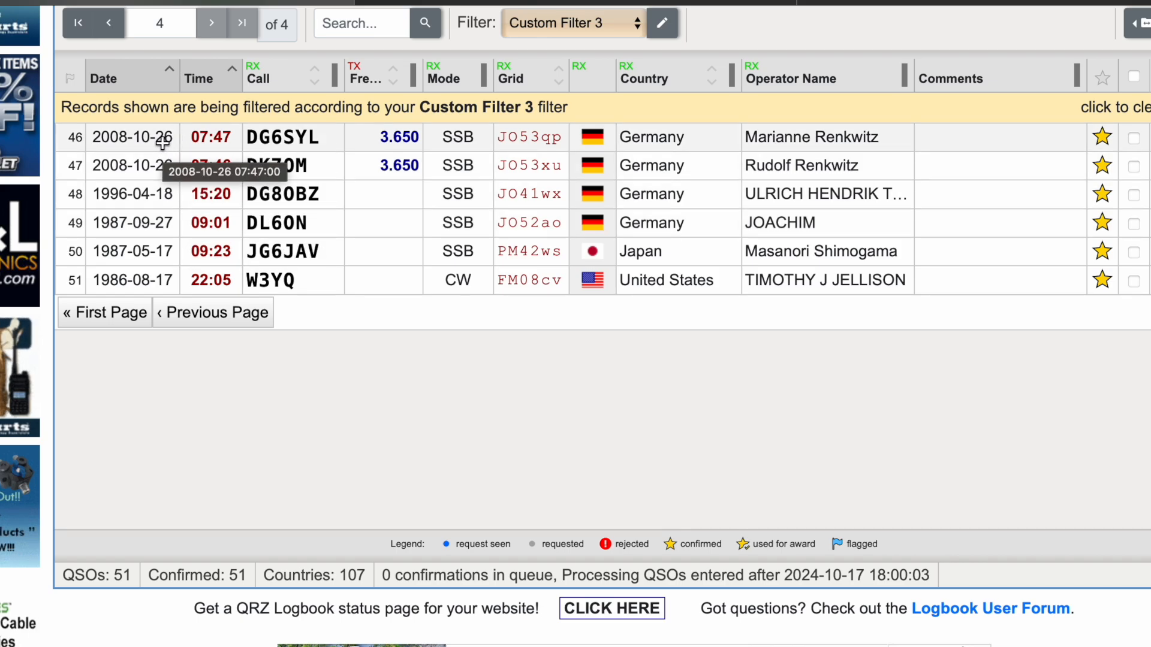
scroll(162, 142, up, 1)
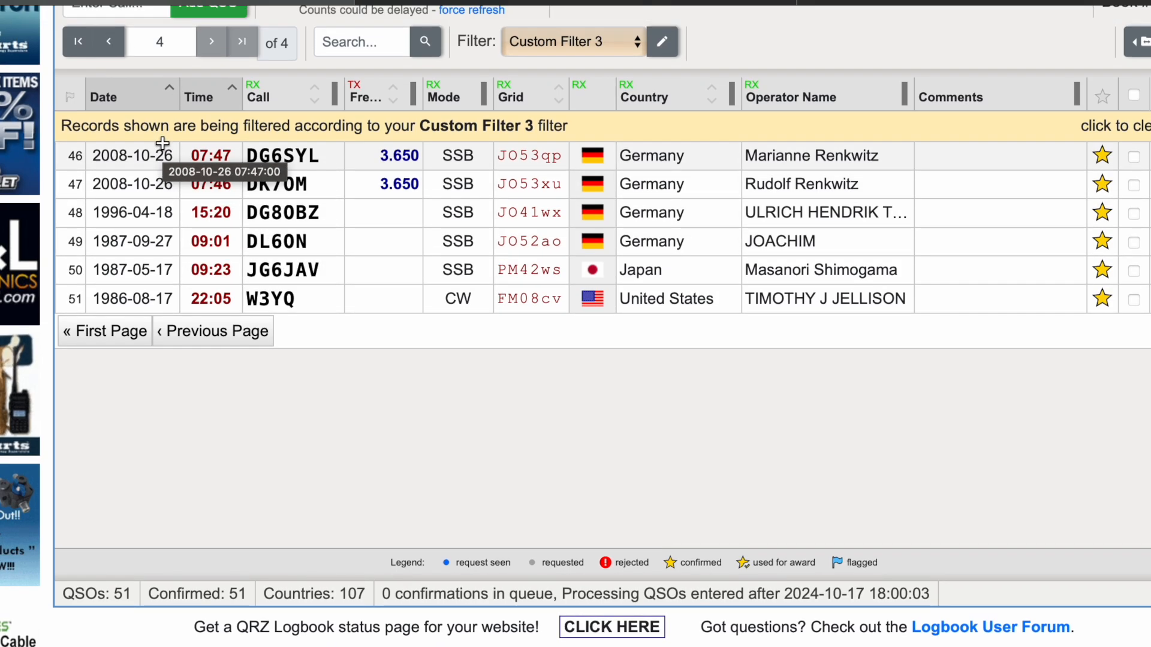
scroll(163, 142, up, 5)
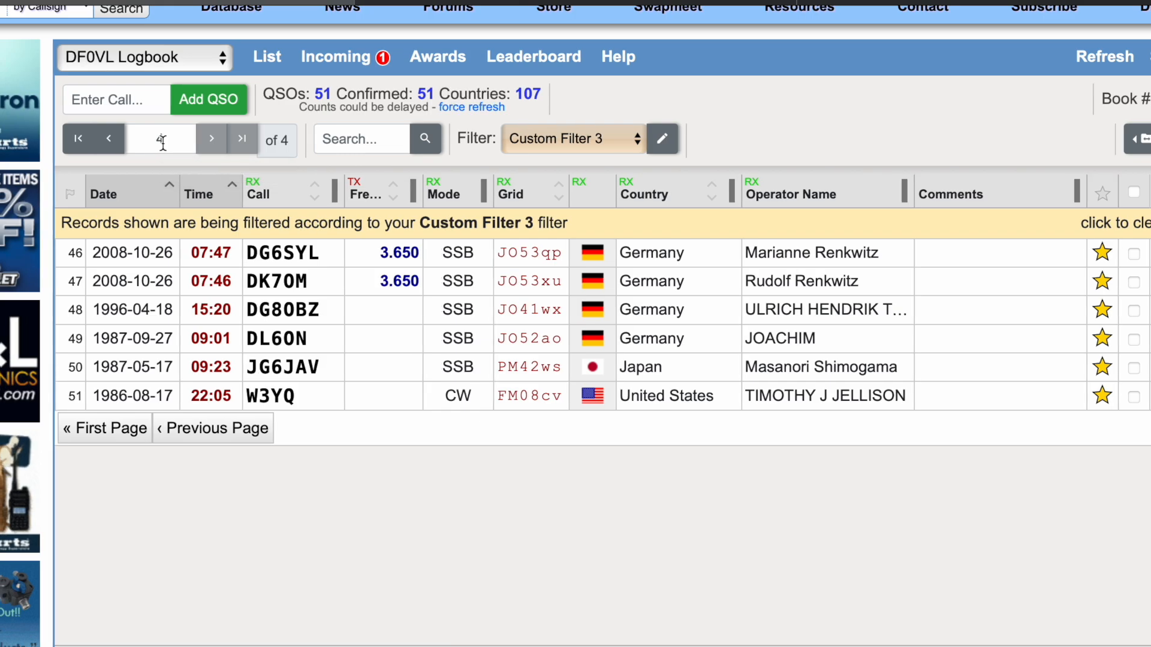